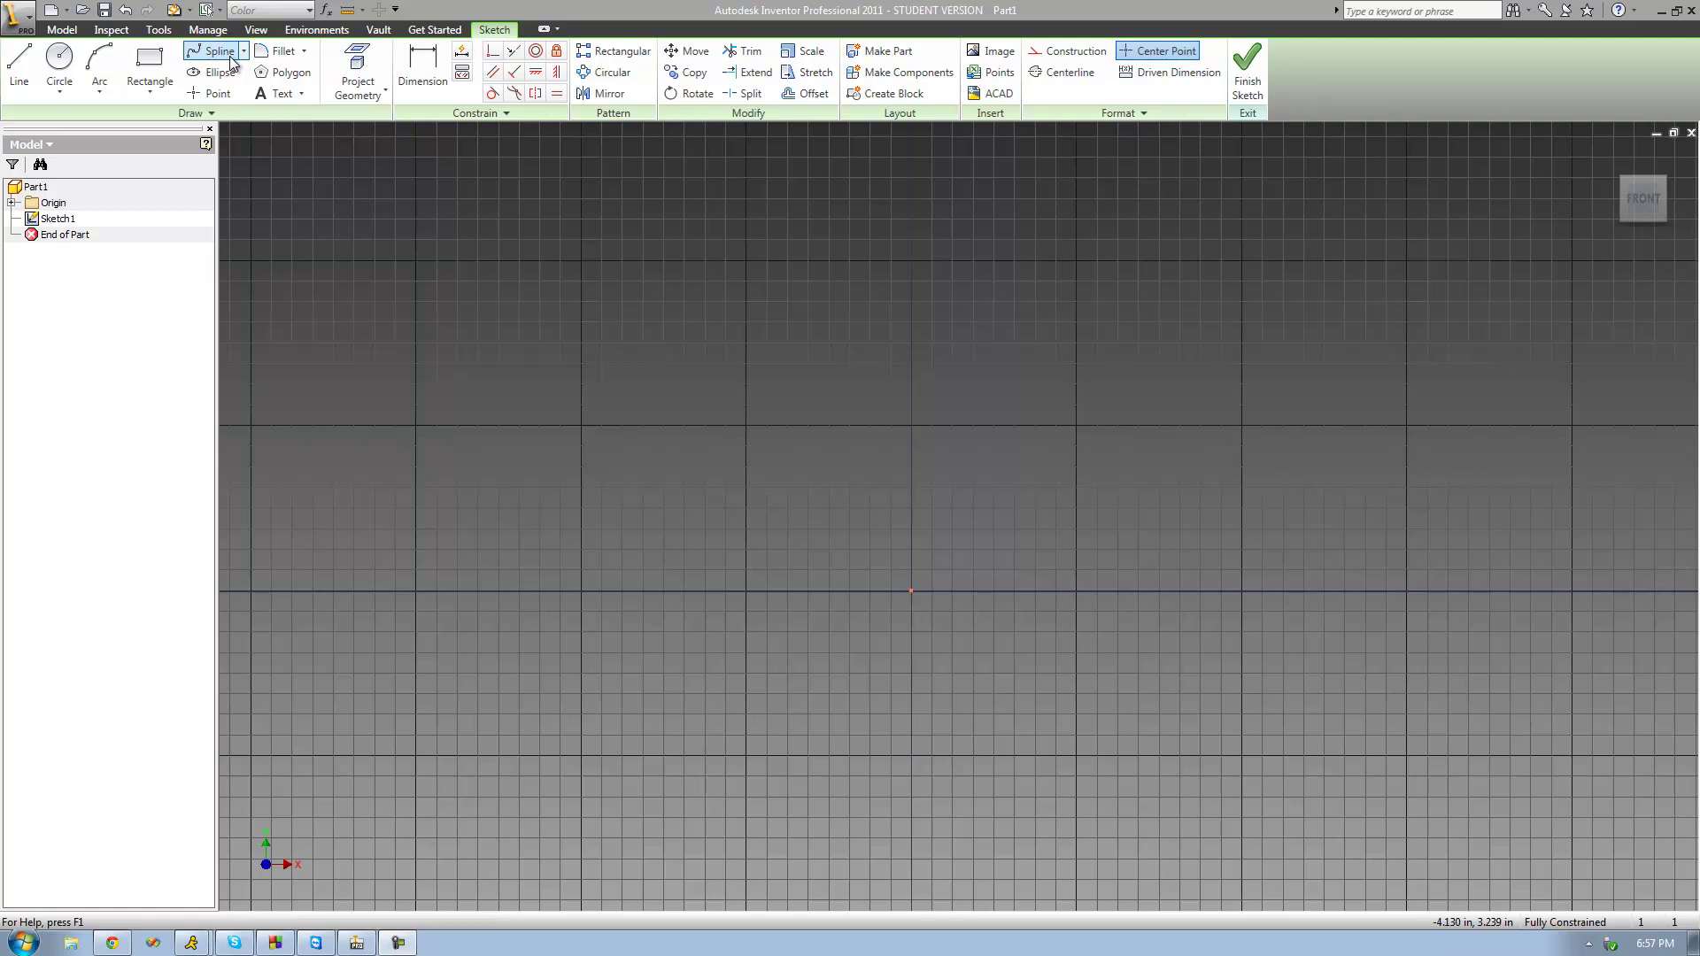
- Draw a five-point S-shaped spline from lower left to right in Sketch1
left_click(228, 57)
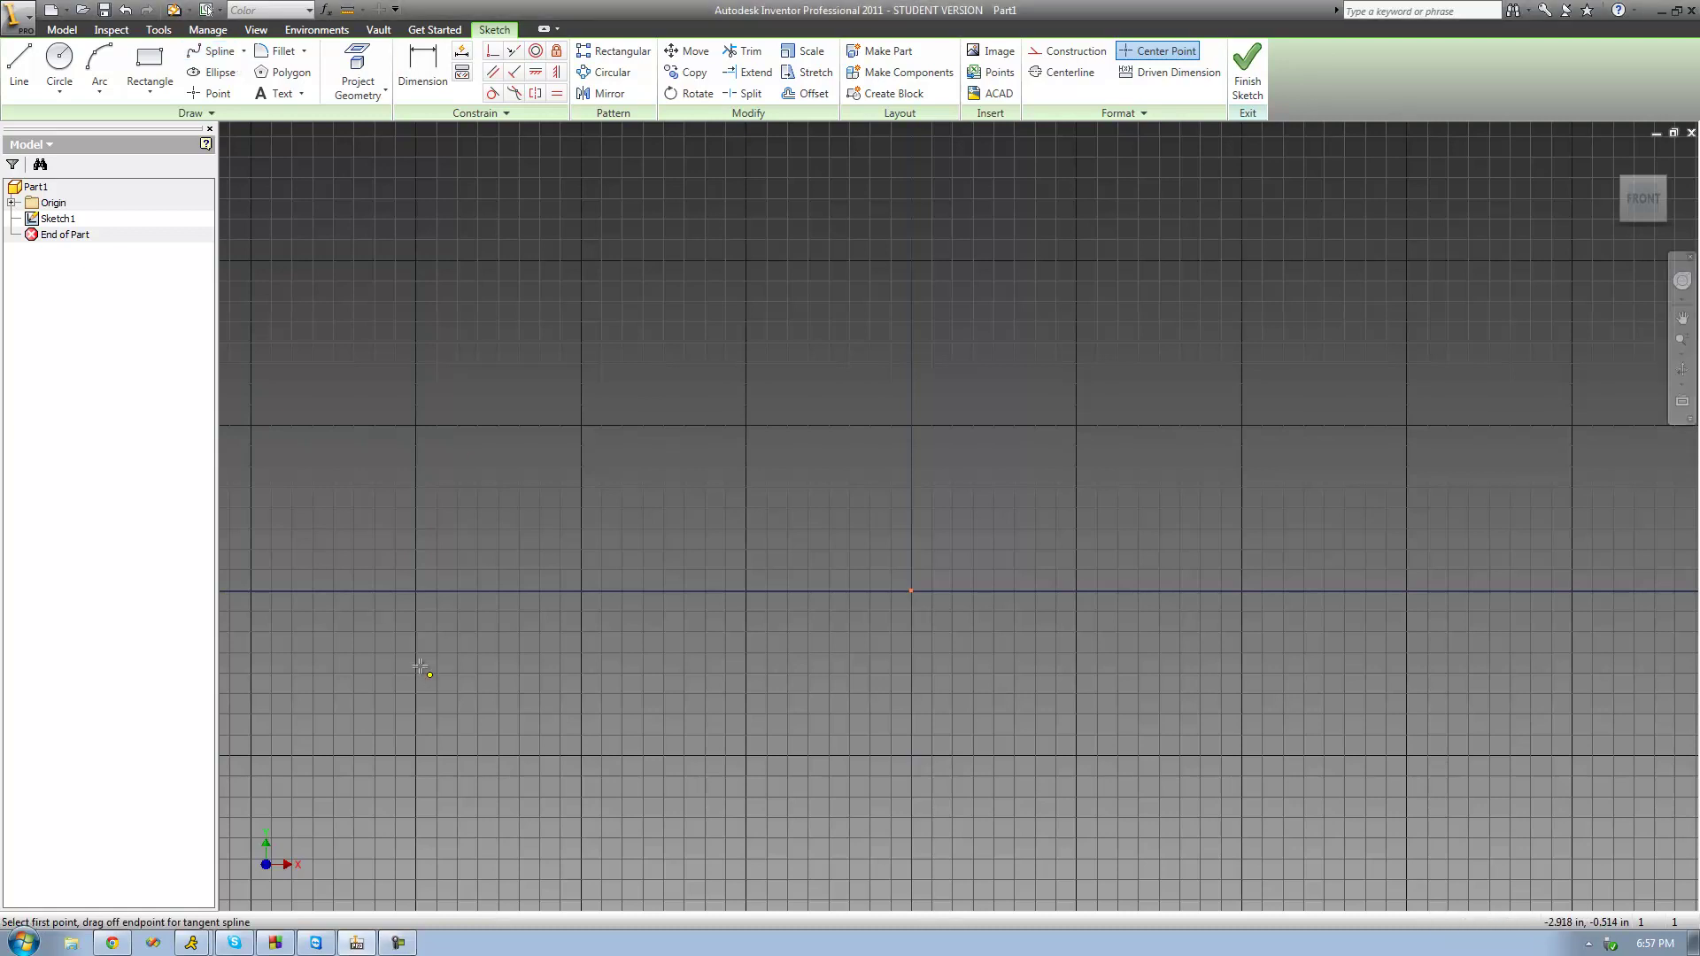
left_click(387, 741)
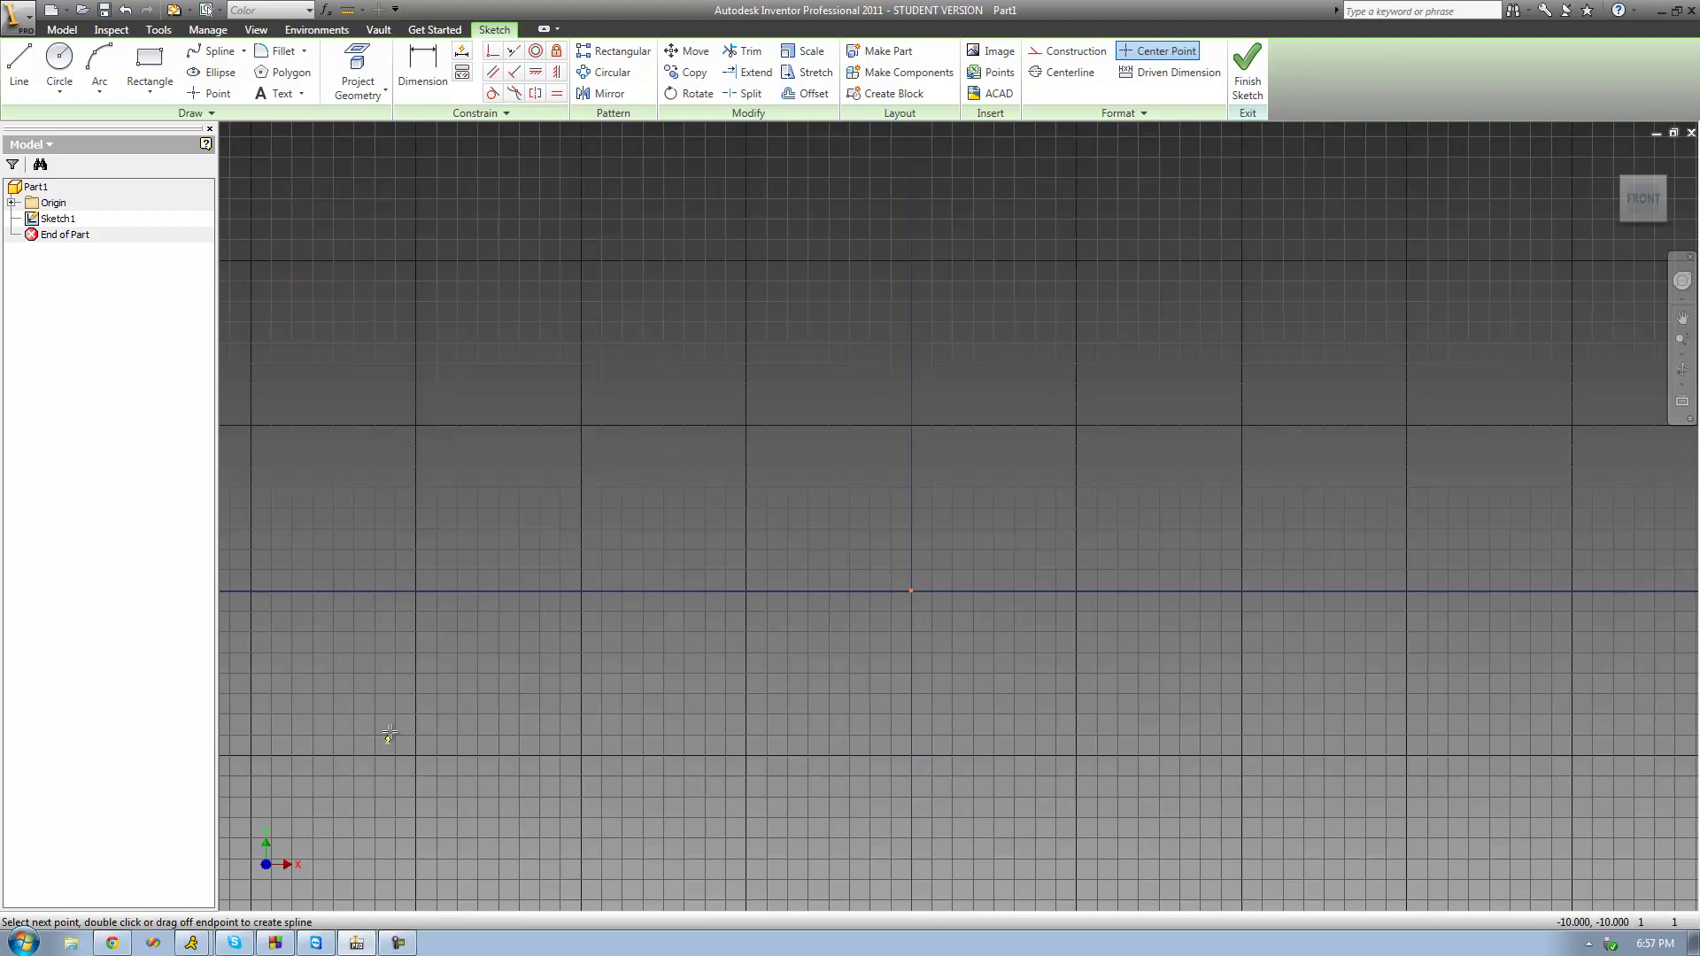
left_click(413, 390)
left_click(794, 484)
left_click(974, 245)
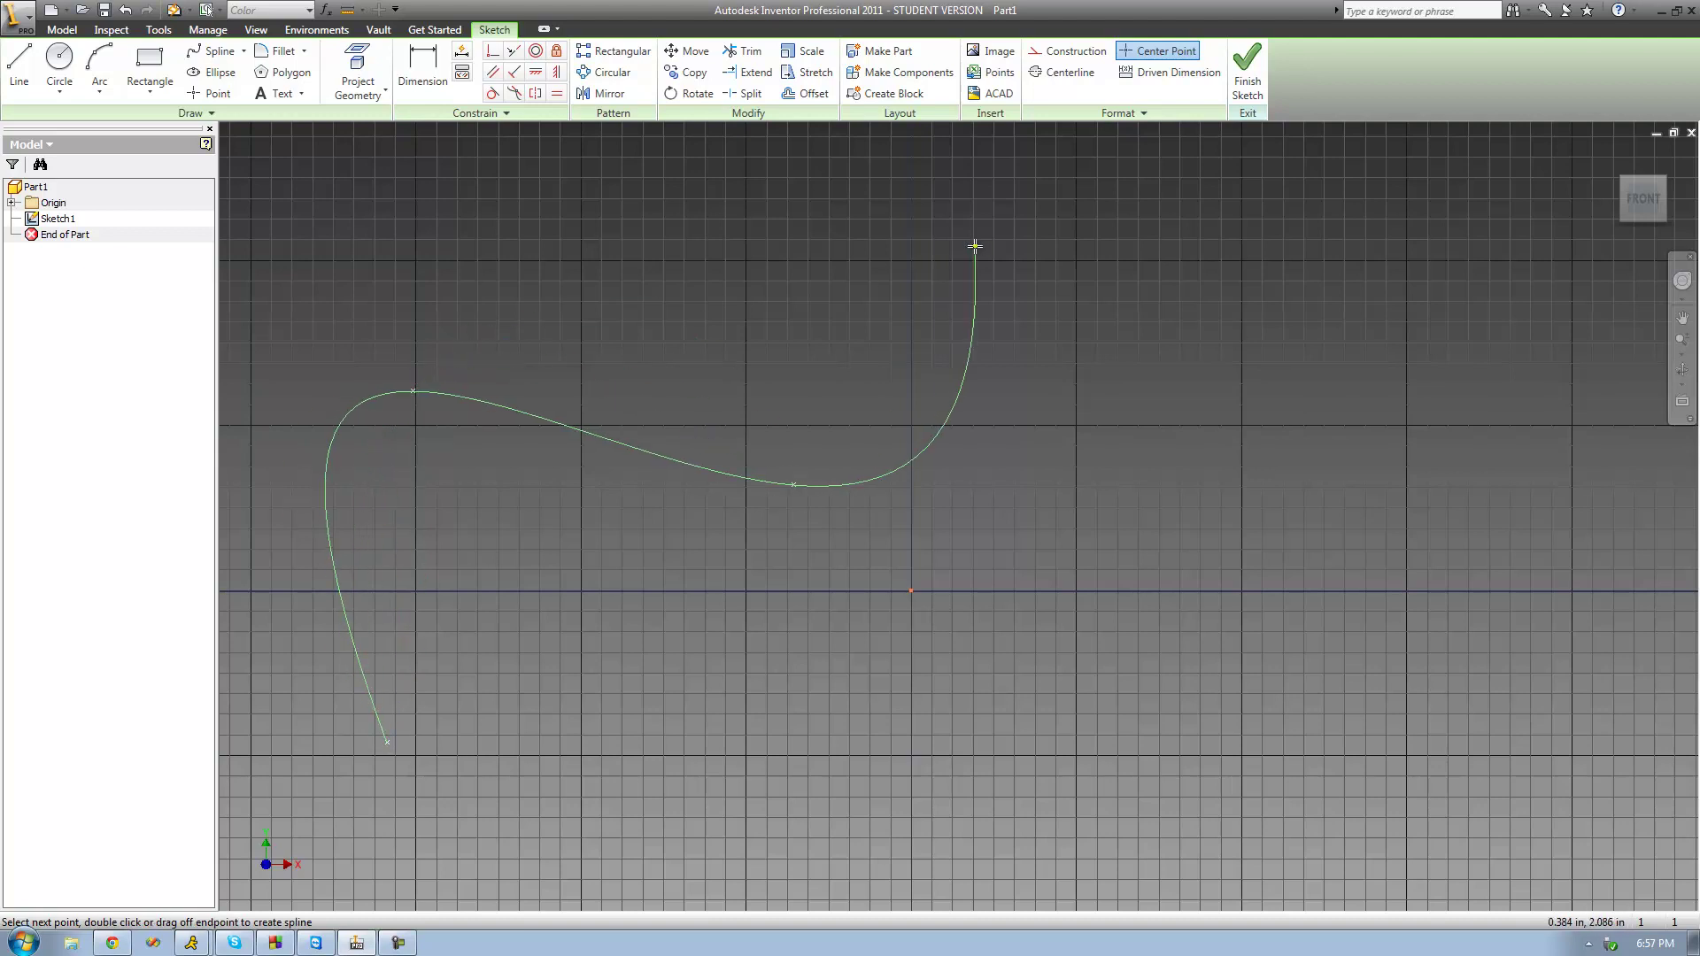
left_click(1254, 488)
right_click(1395, 376)
left_click(1431, 391)
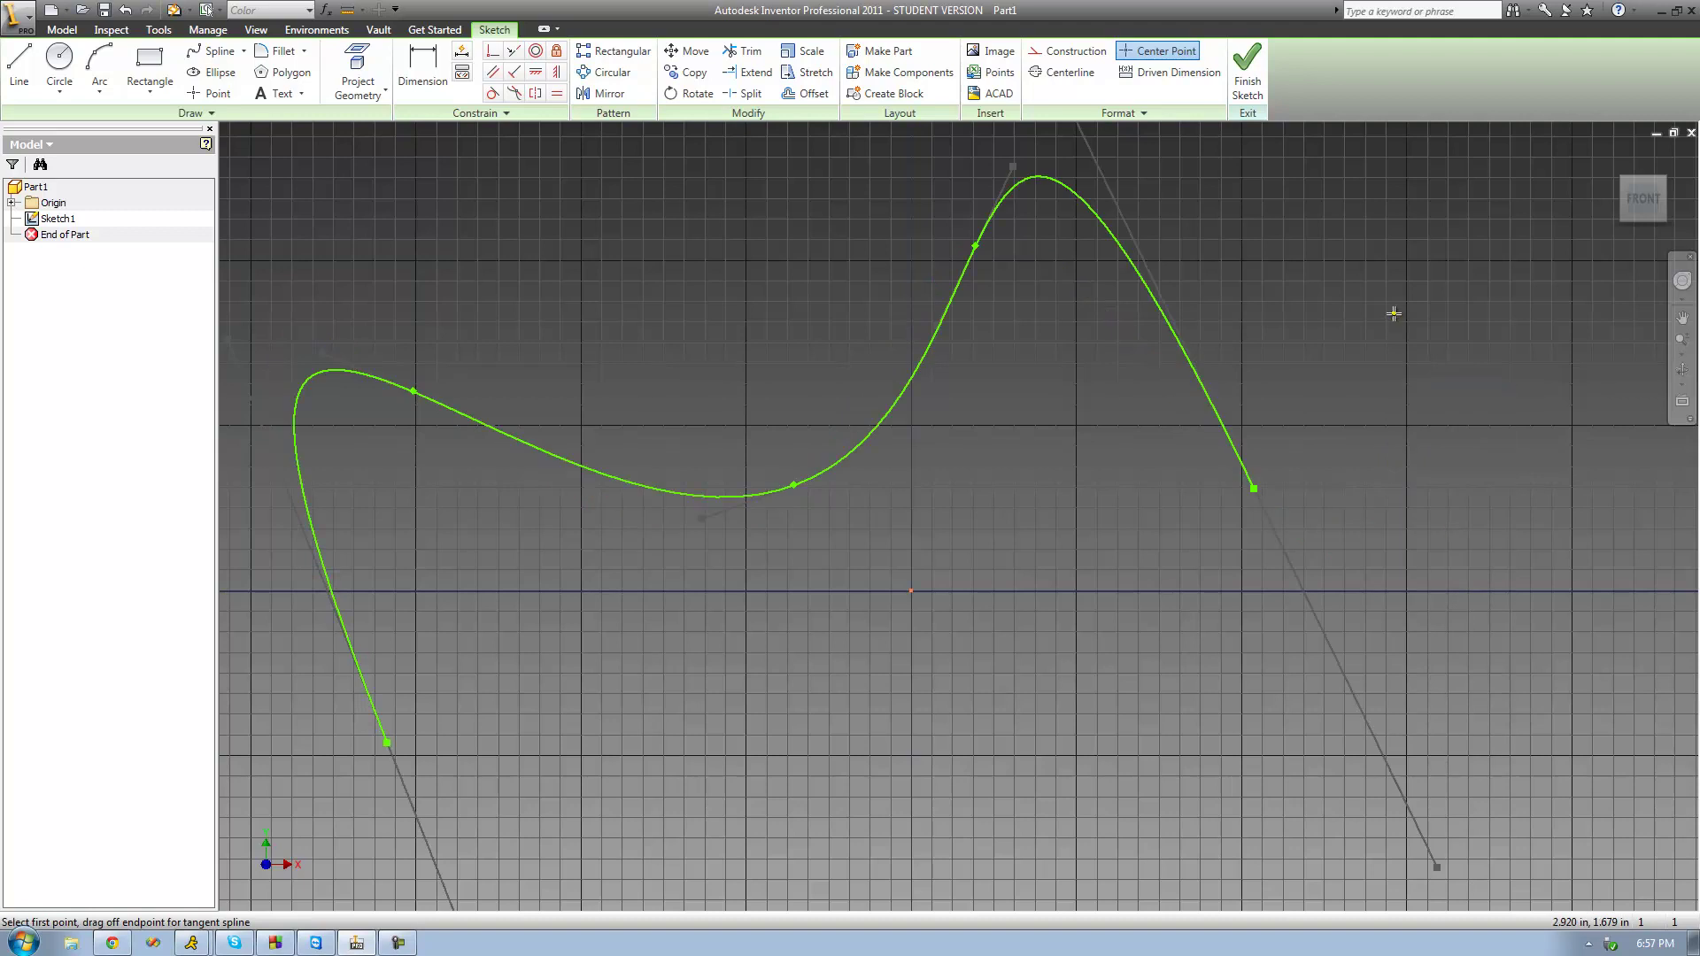
right_click(1394, 314)
left_click(1435, 324)
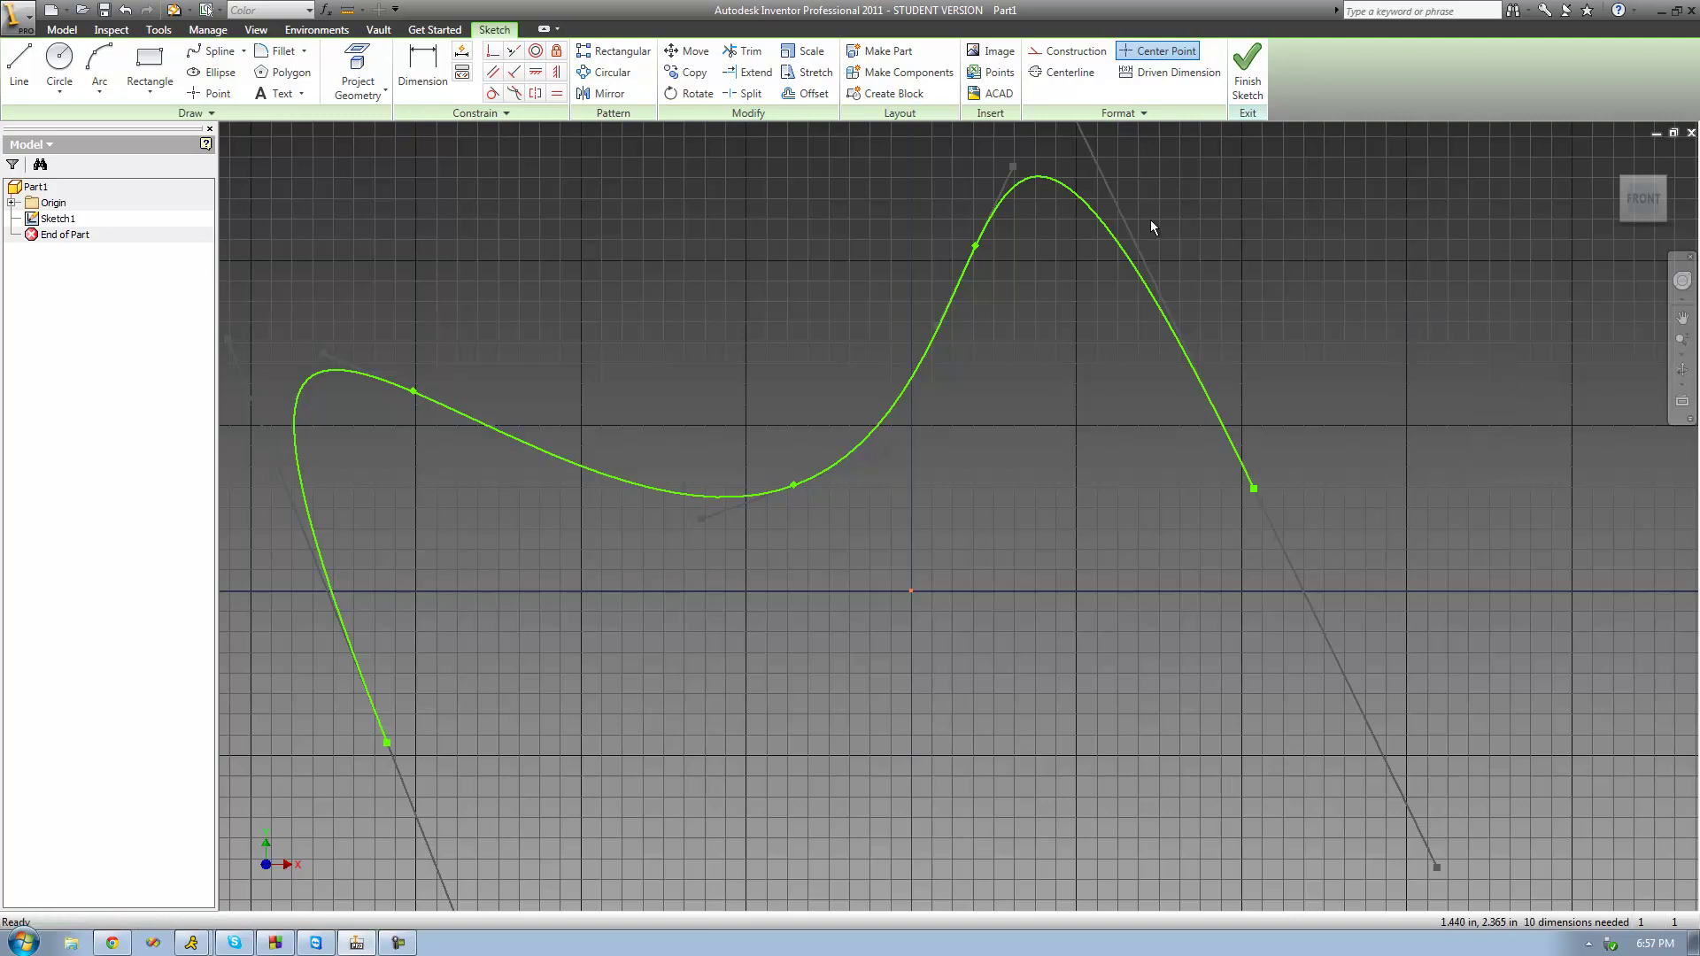
- Finish Sketch1 and orbit the 3D view so the spline lies horizontally
left_click(1249, 79)
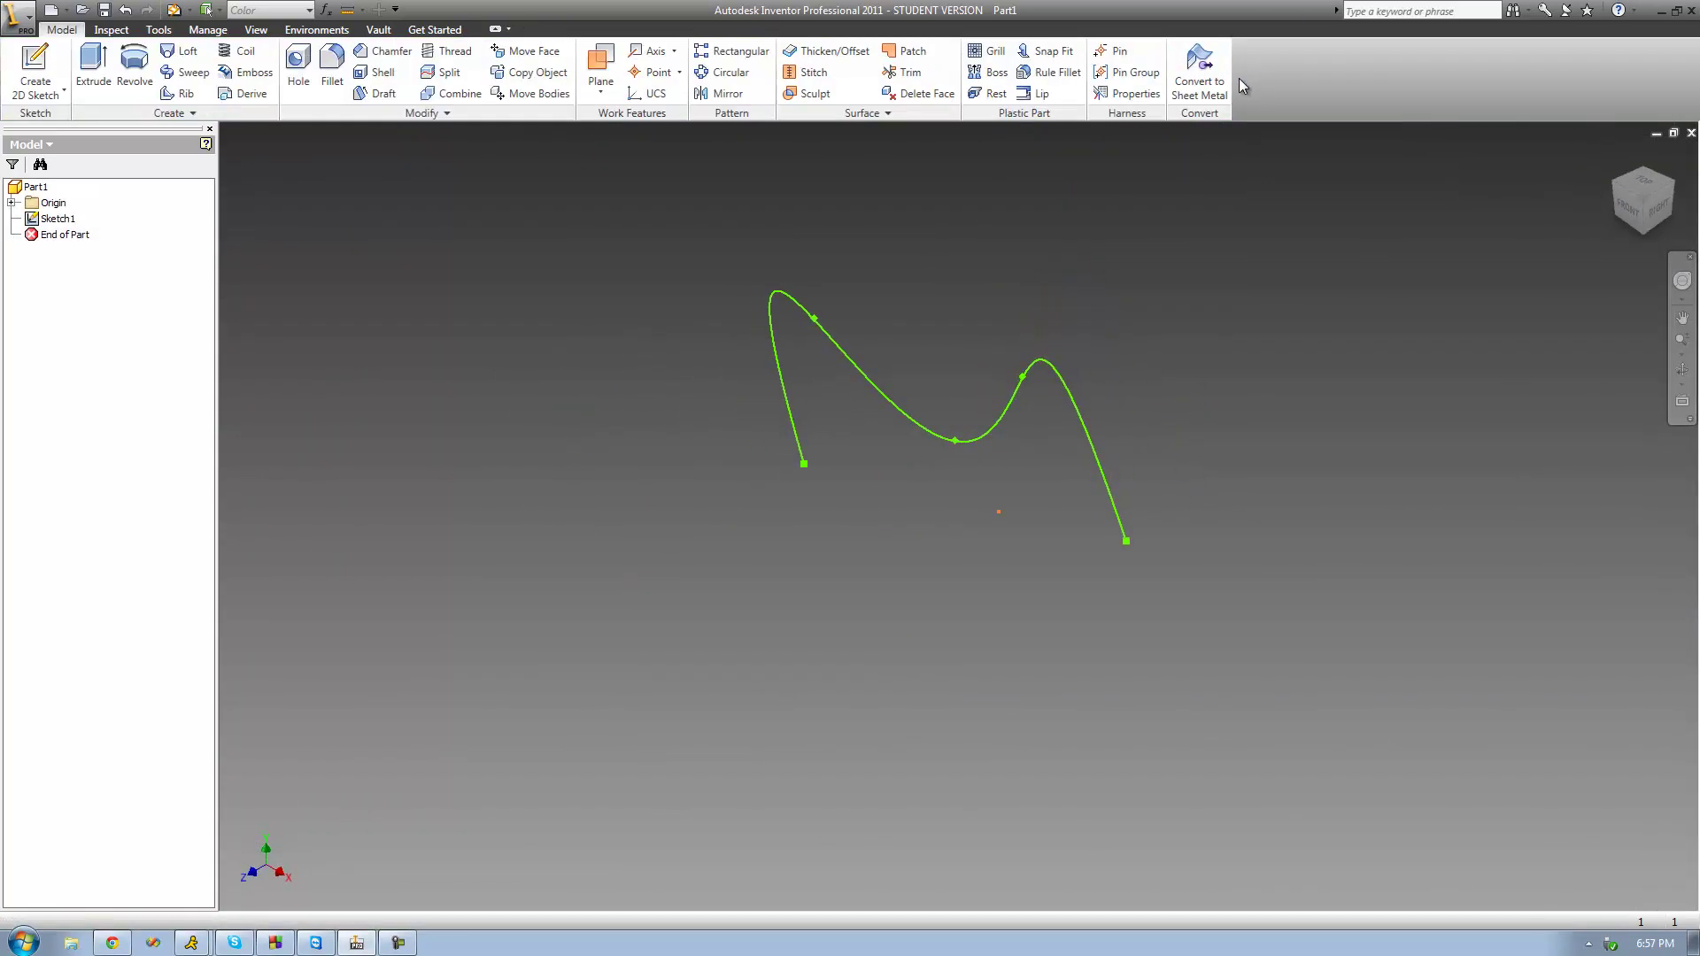
left_click(1683, 363)
left_click_drag(756, 603, 768, 463)
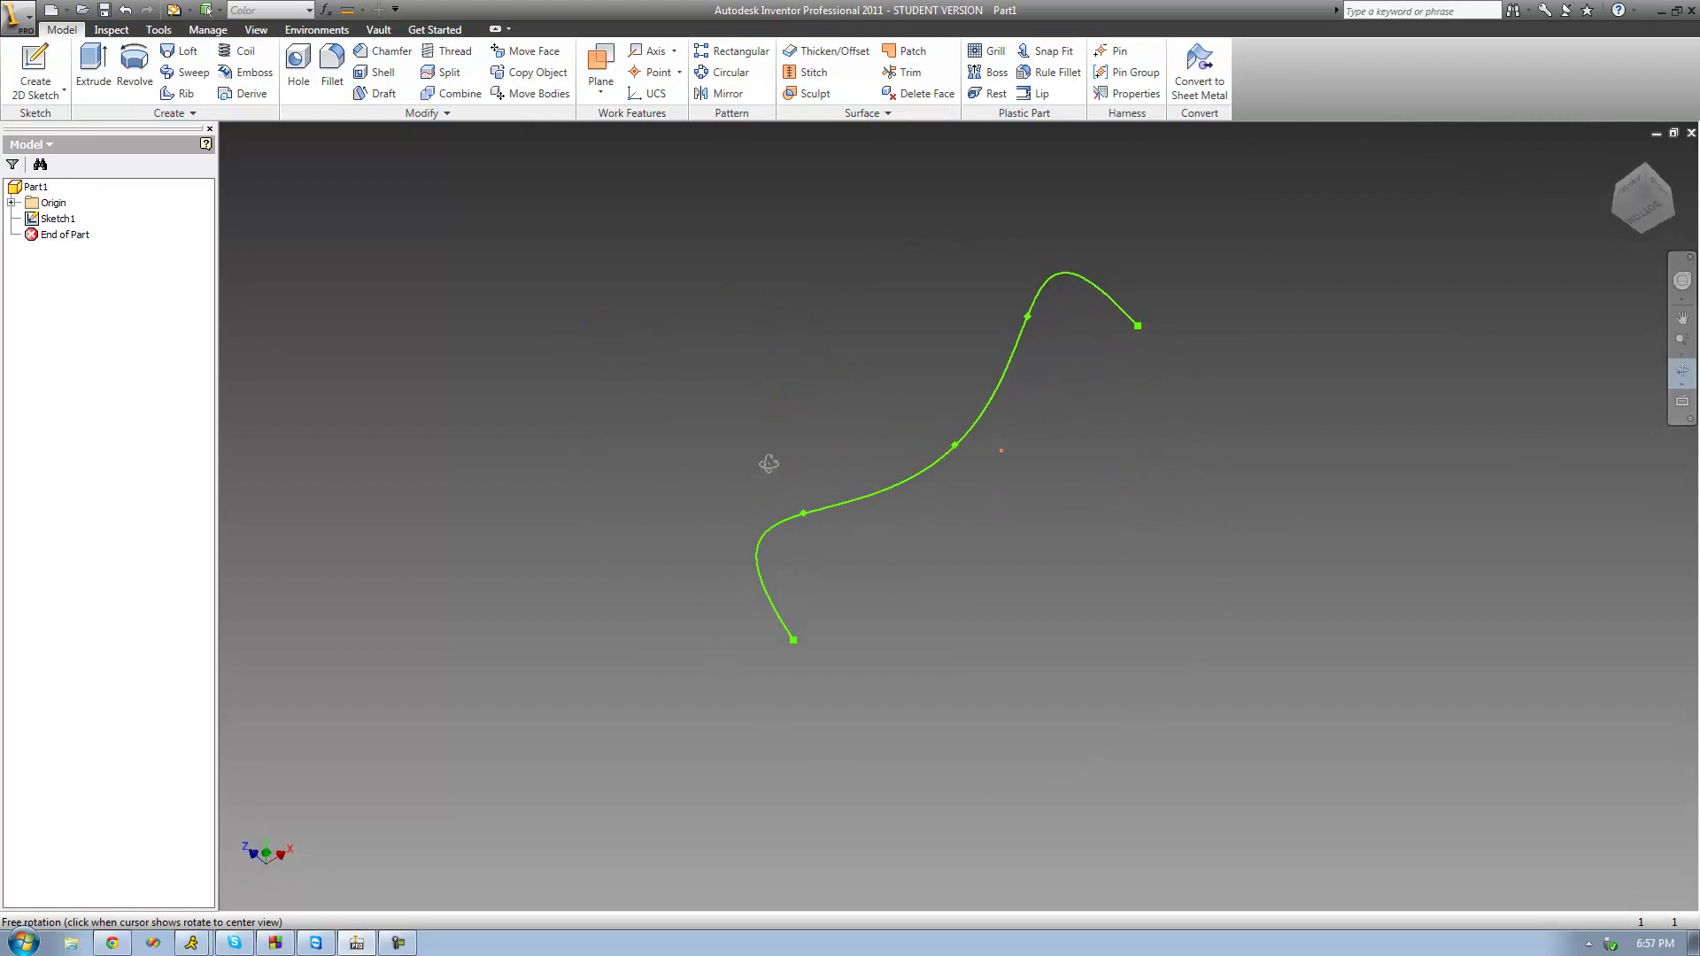
mouse_move(619, 413)
left_mouse_down()
mouse_move(749, 332)
mouse_move(788, 394)
left_mouse_up()
right_click(788, 395)
left_click(823, 401)
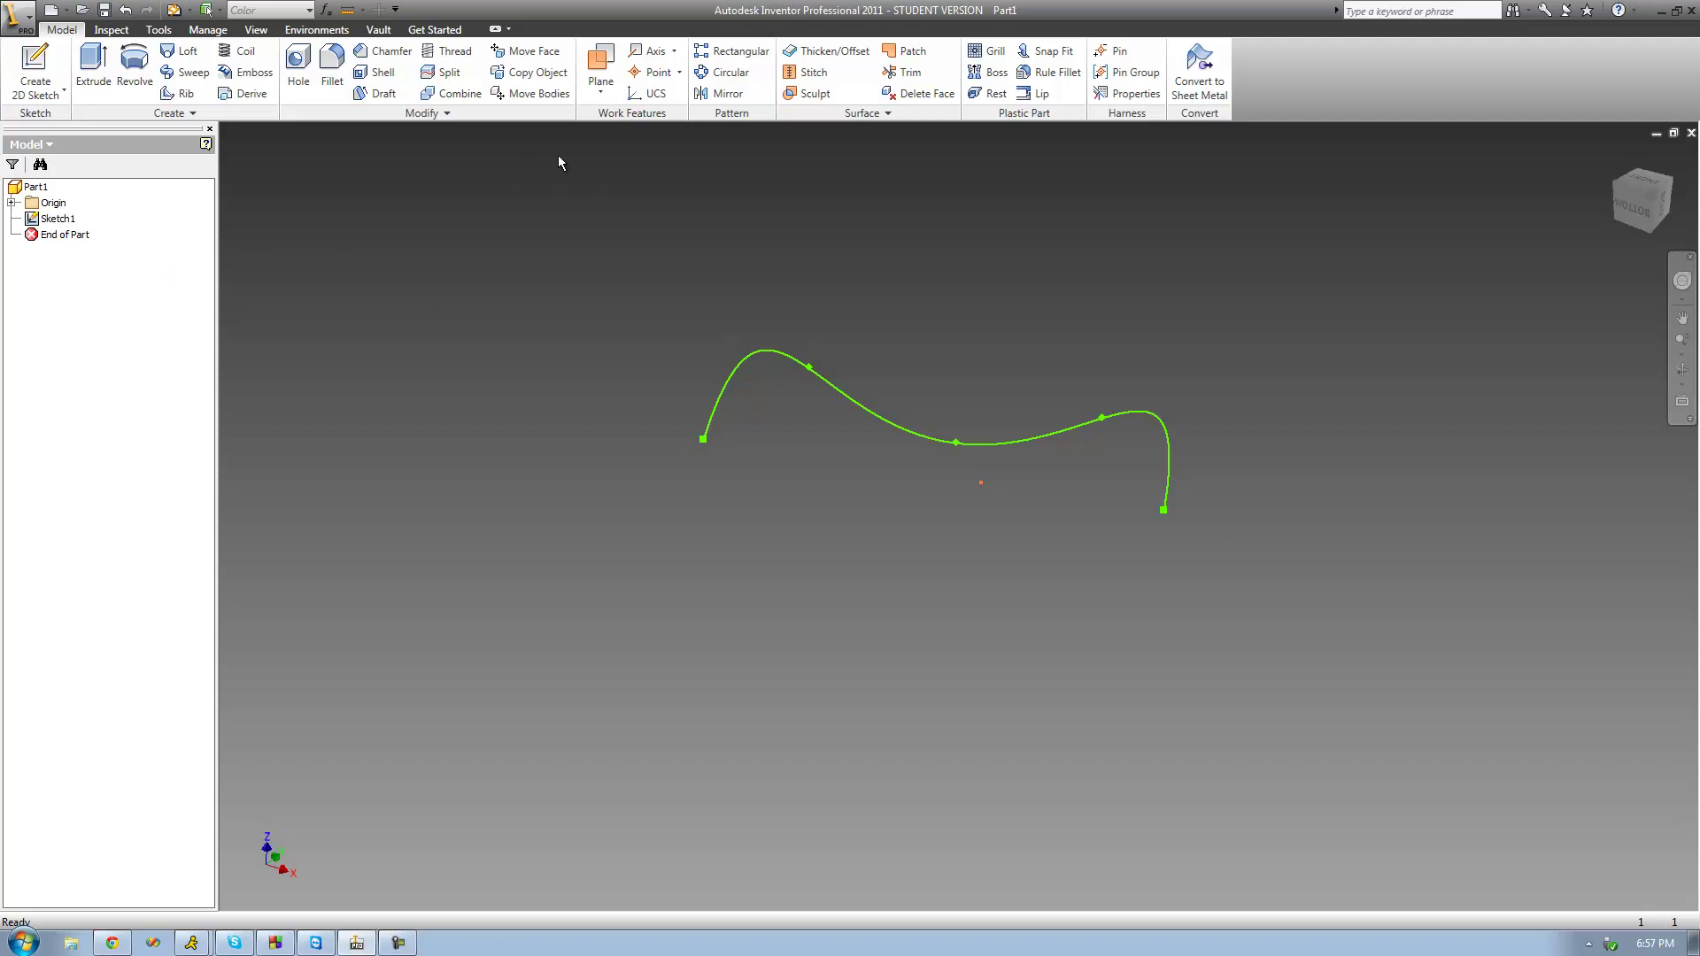
- Create Work Plane4 parallel to the XZ Plane through the spline's start endpoint
left_click(600, 91)
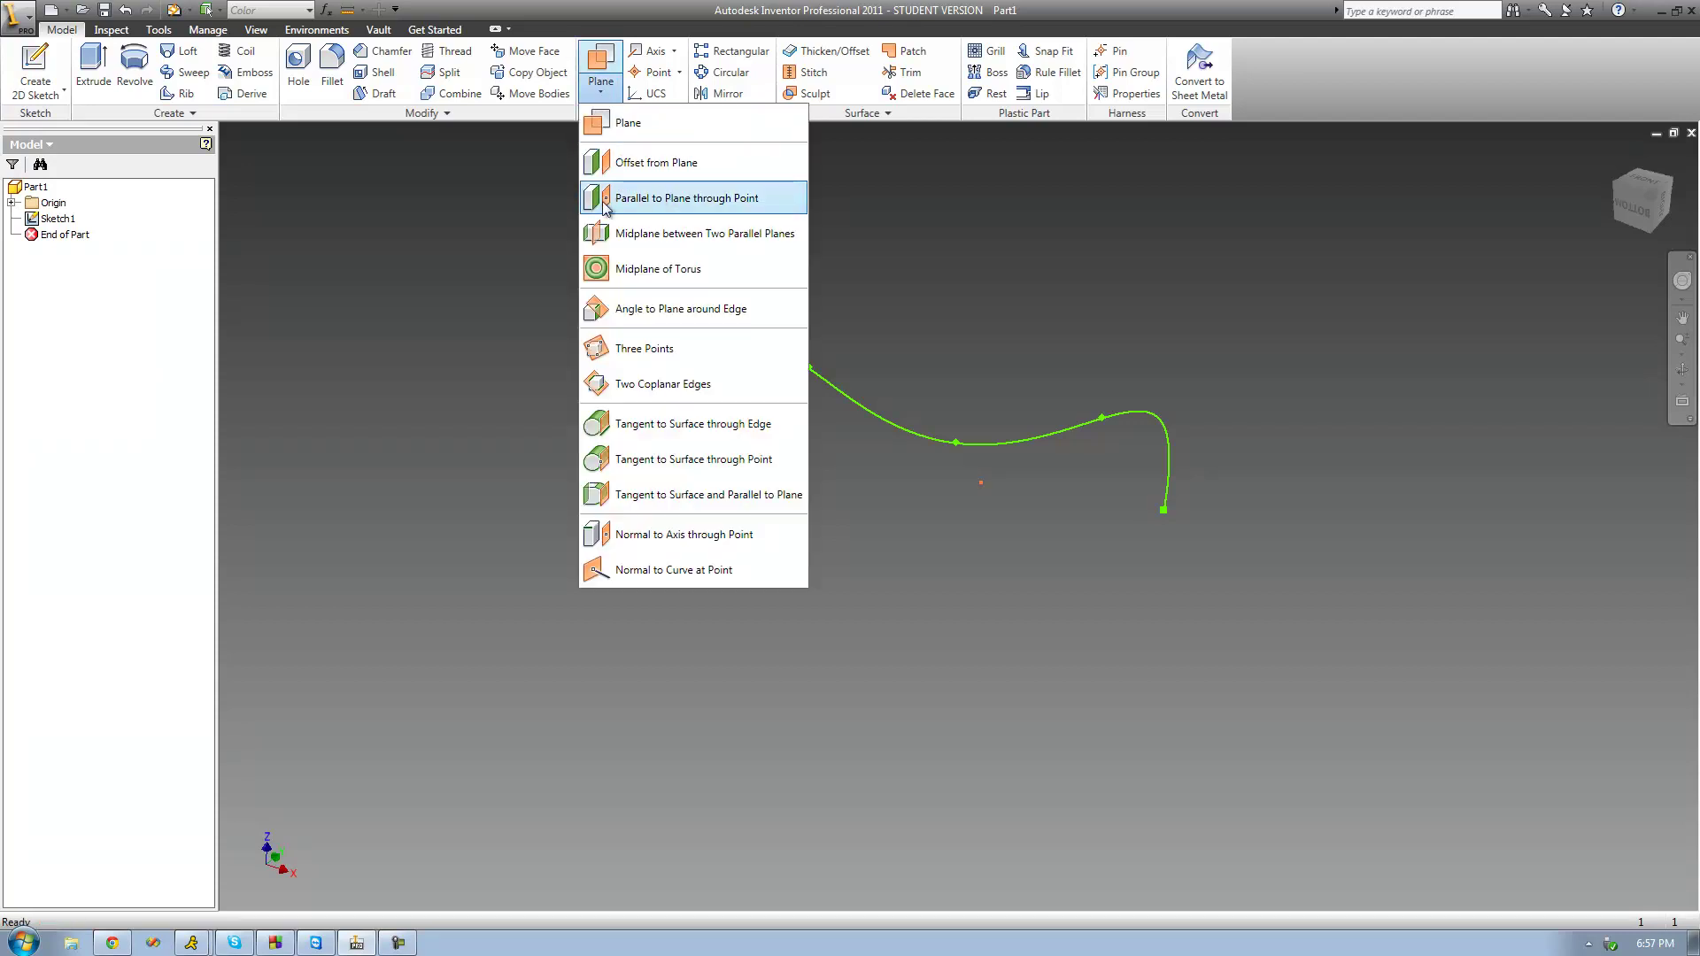
left_click(709, 200)
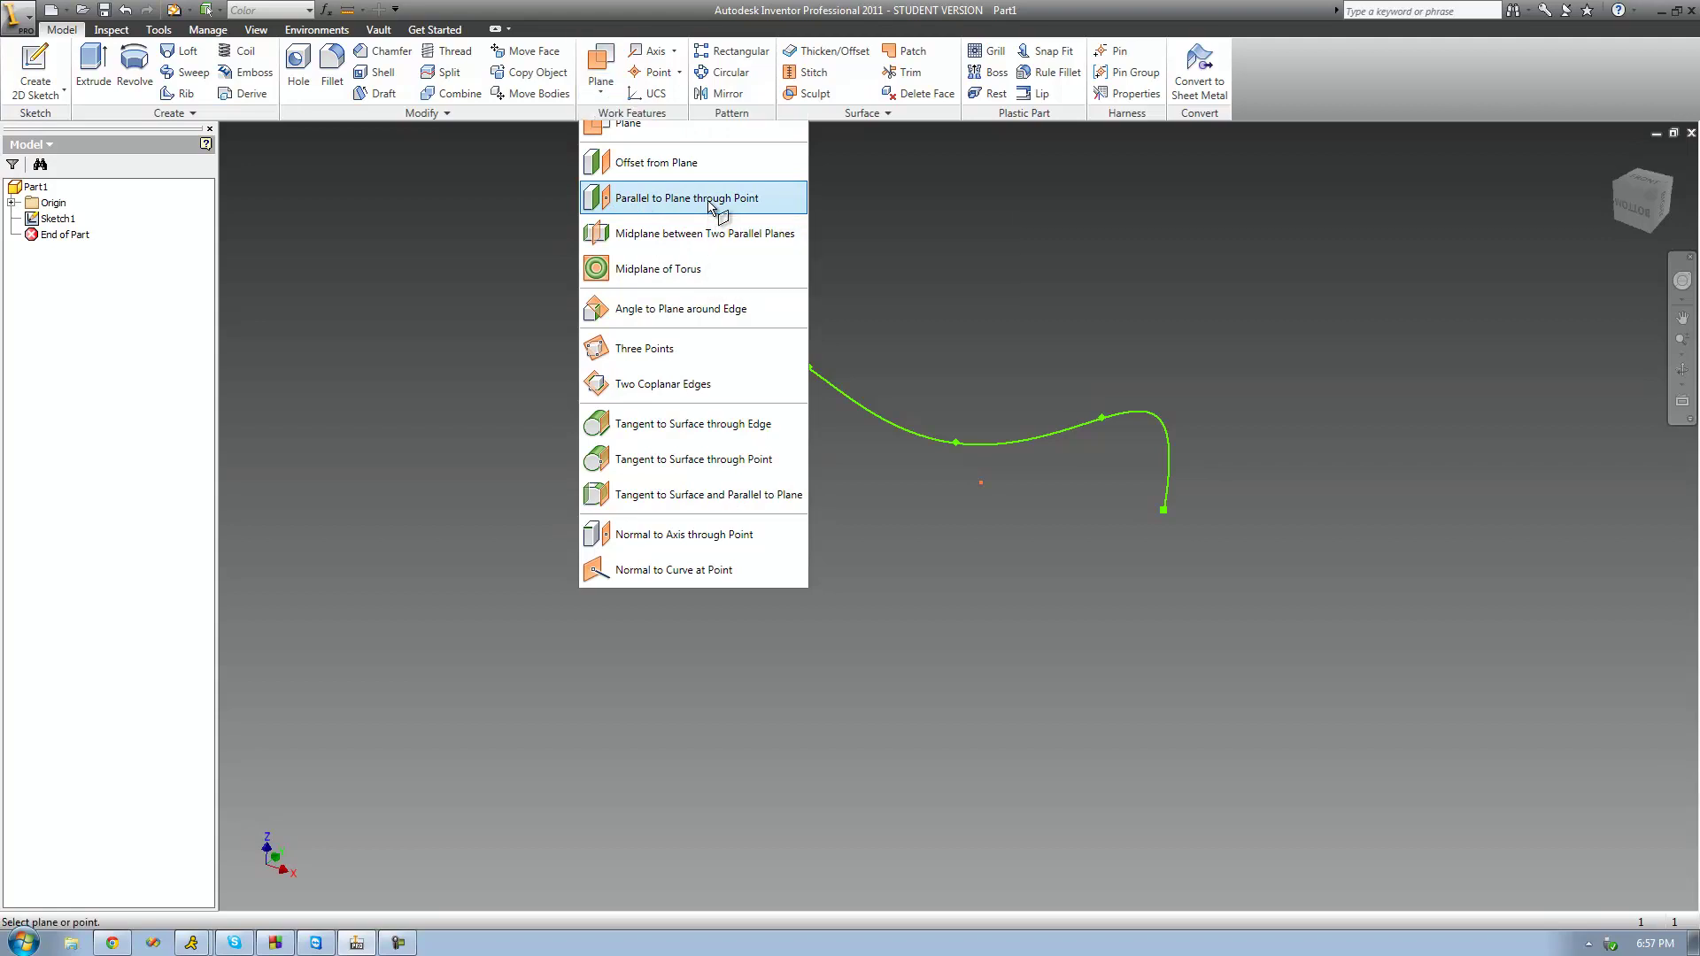
left_click(703, 439)
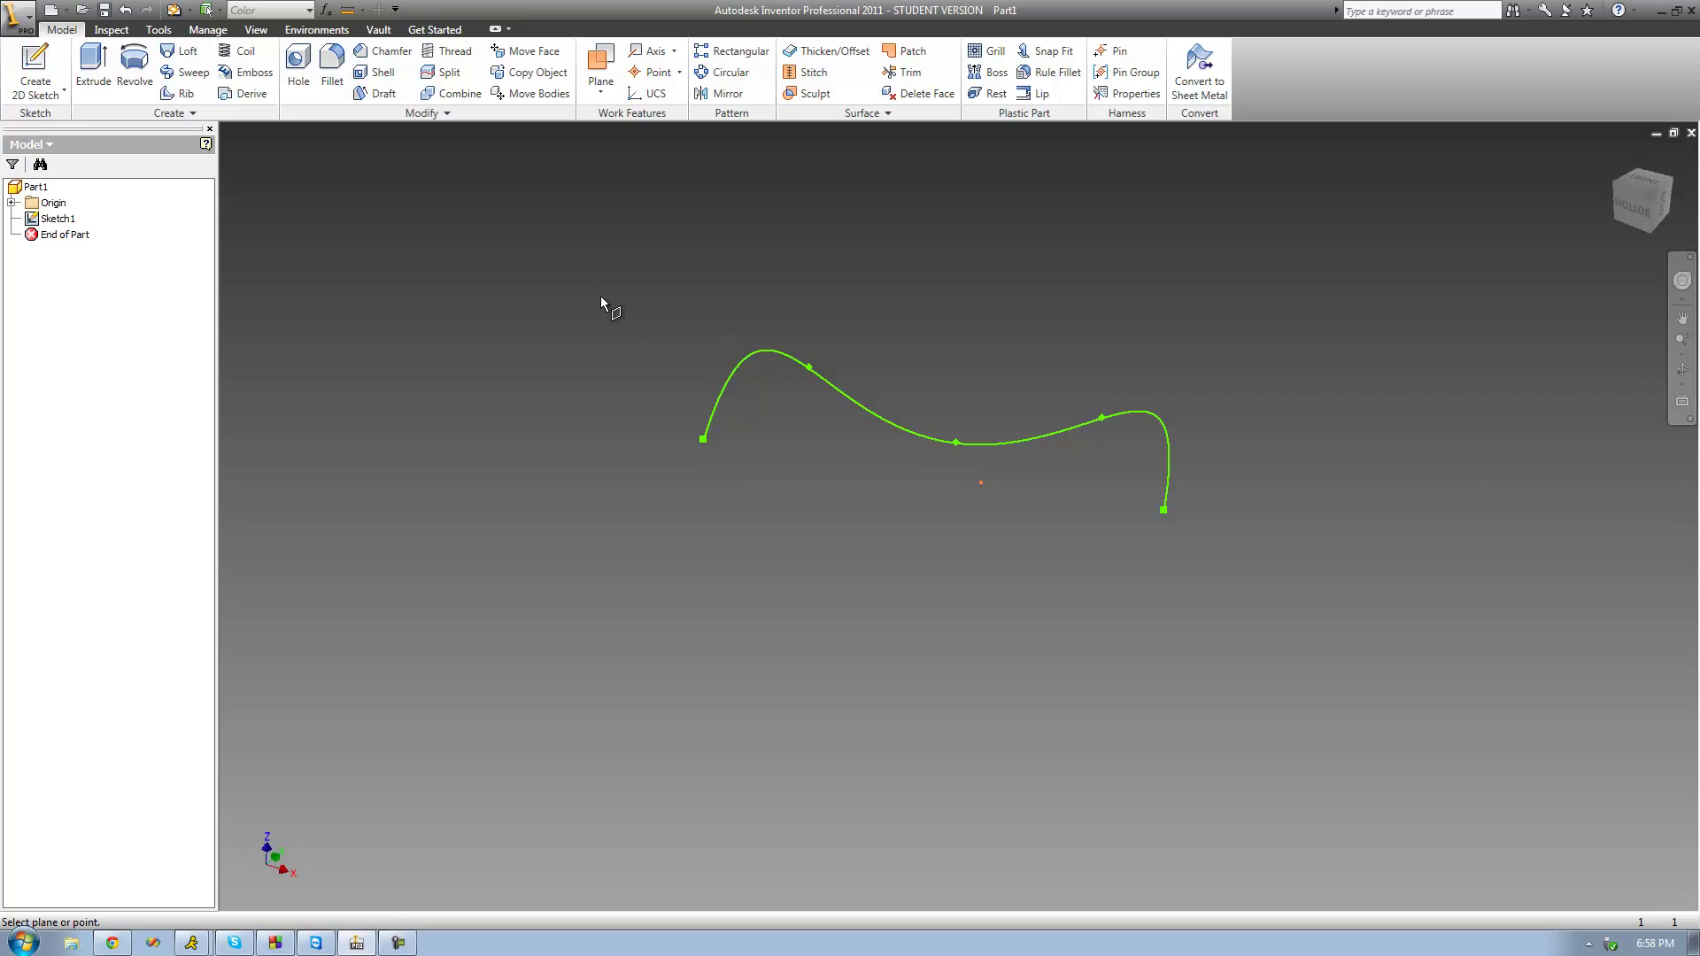
left_click(12, 203)
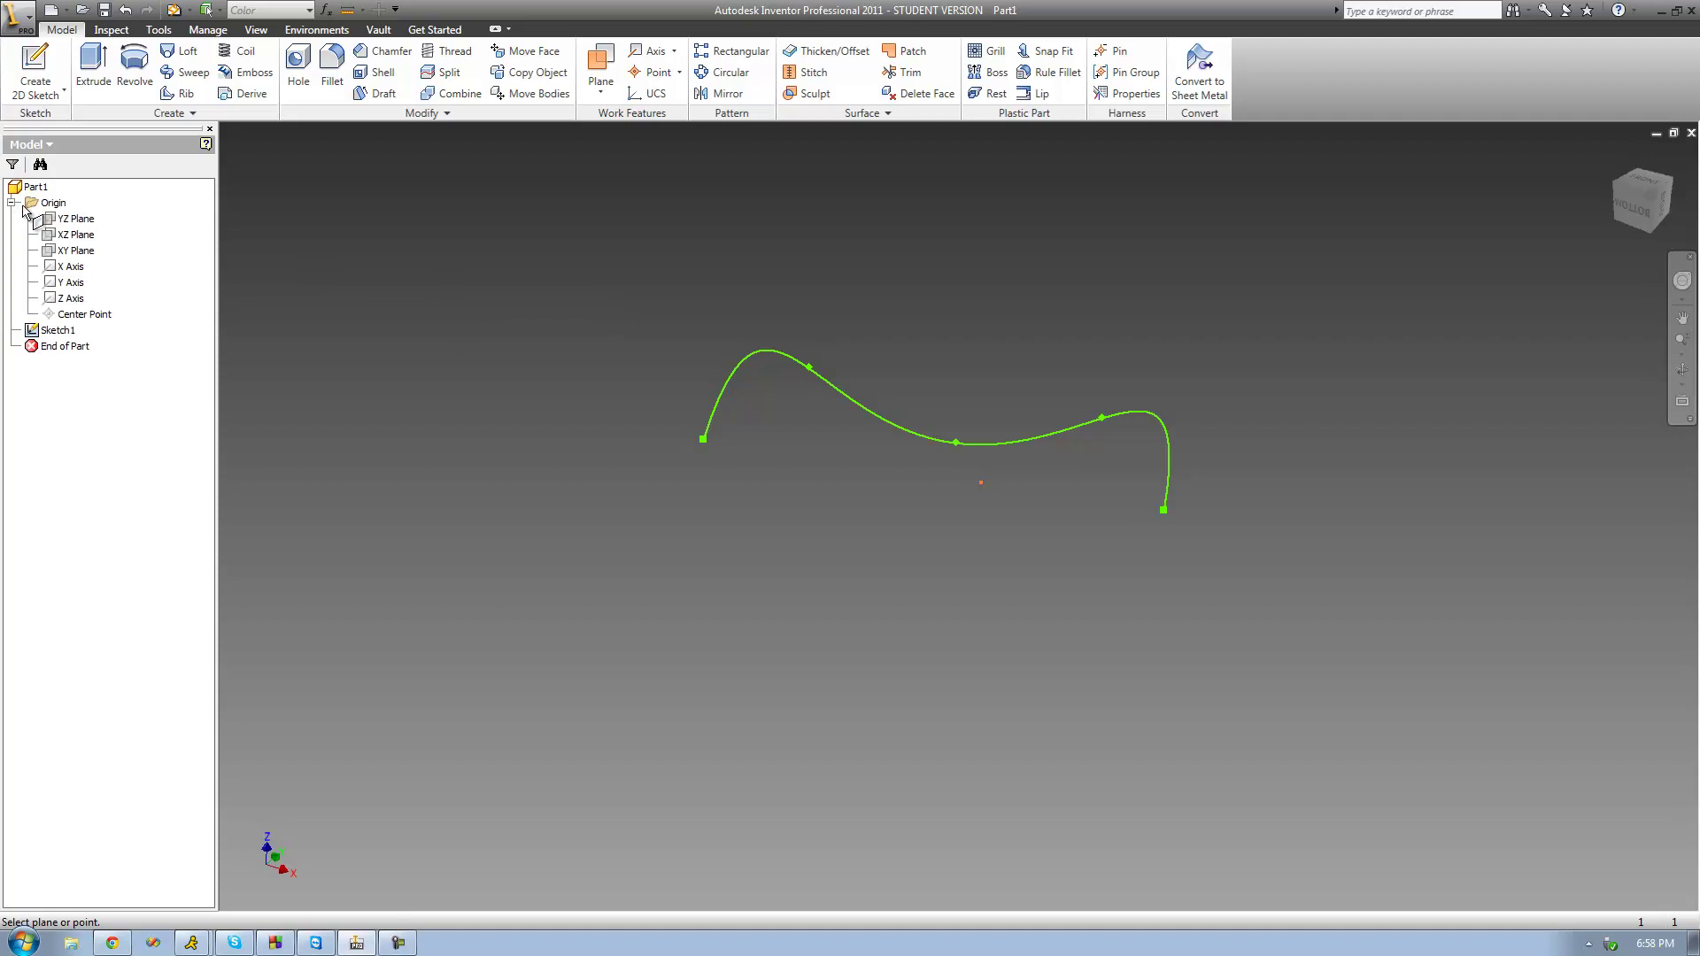
left_click(75, 234)
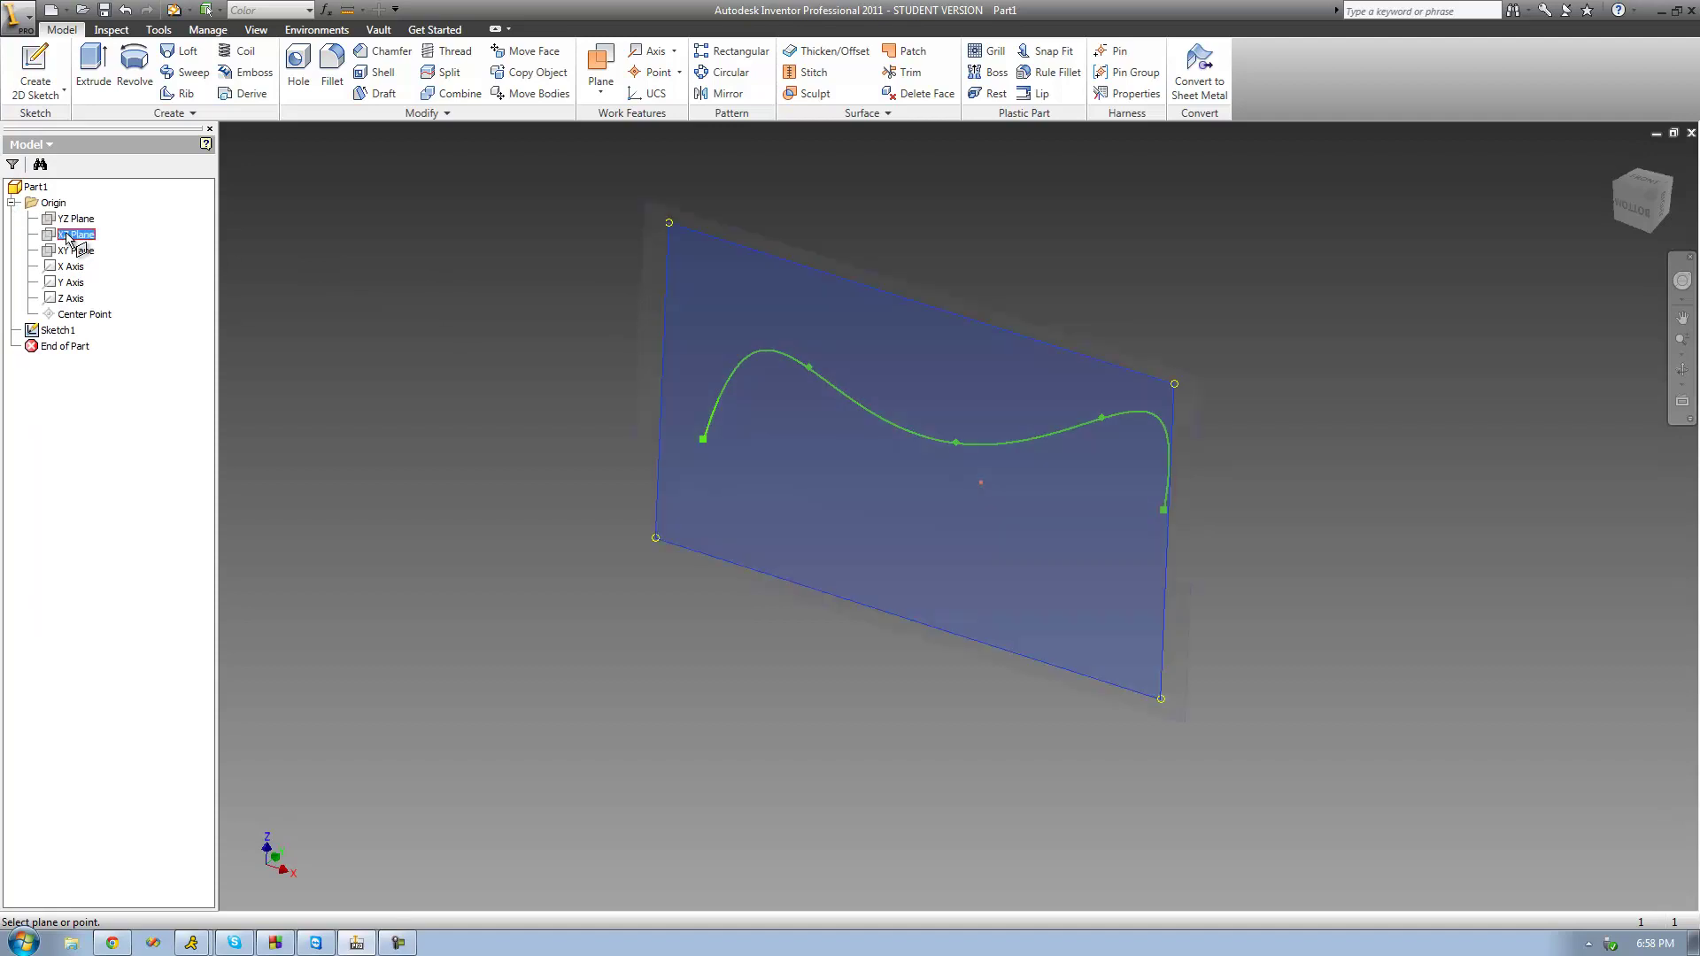
left_click(704, 439)
- Orbit the view until Work Plane4 faces the viewer
right_click(405, 306)
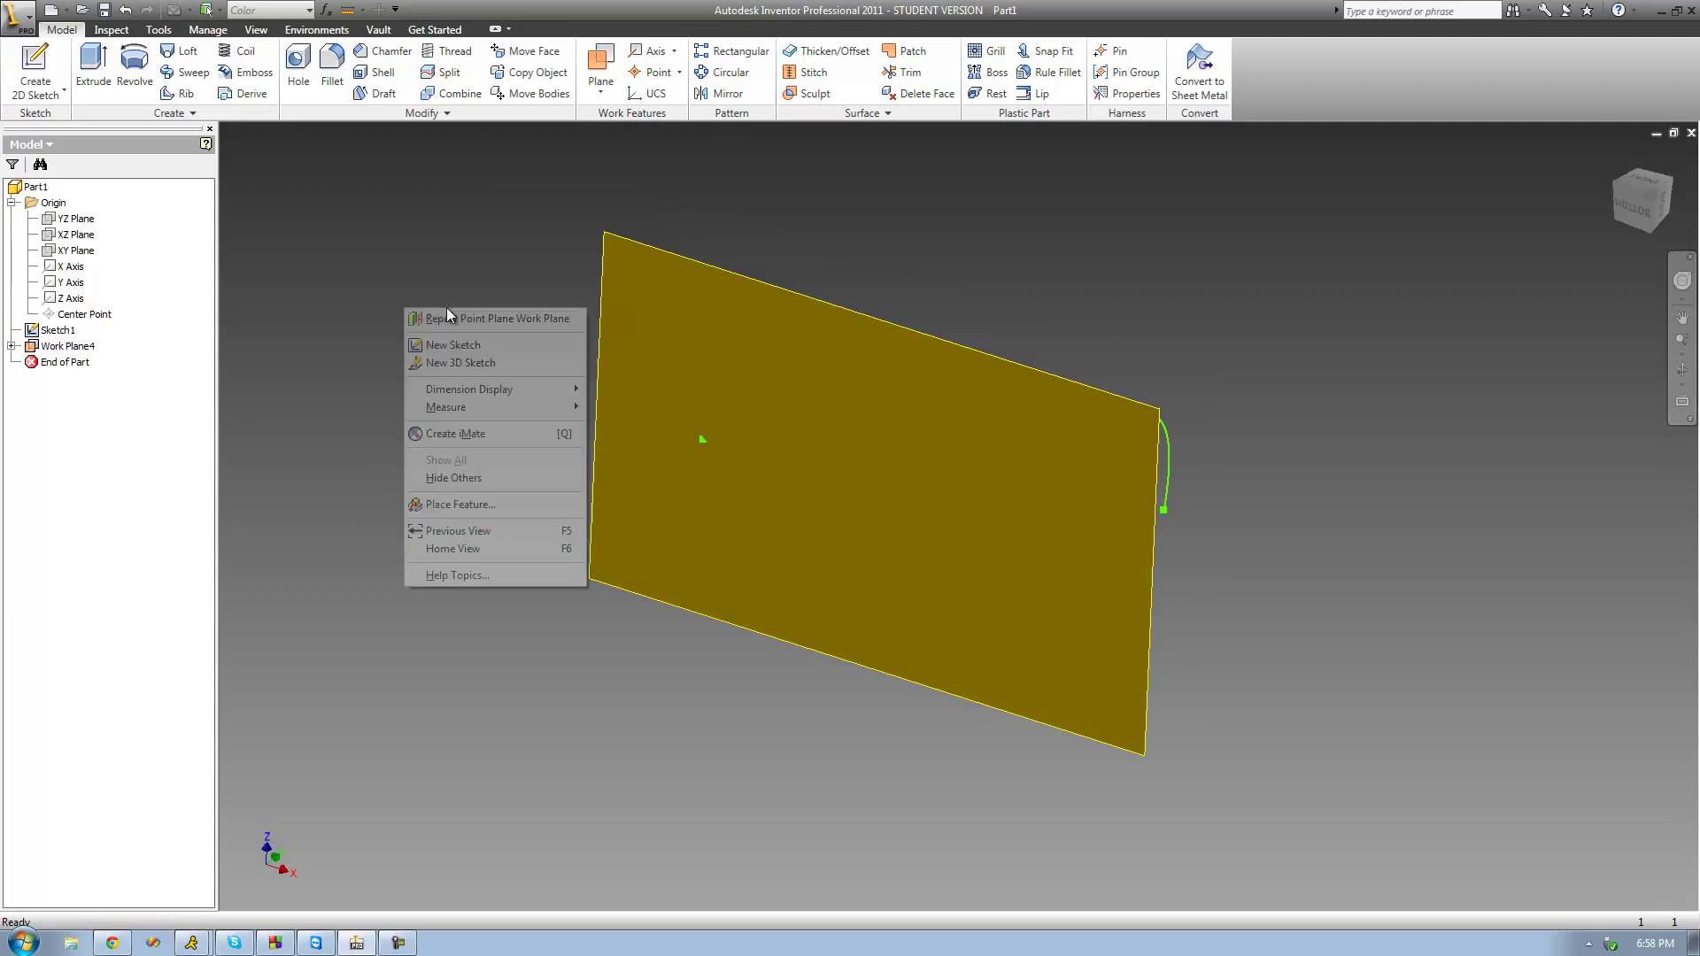
left_click(365, 315)
left_click(1682, 370)
left_click_drag(1066, 433, 930, 448)
left_click(930, 448)
right_click(949, 452)
left_click(961, 459)
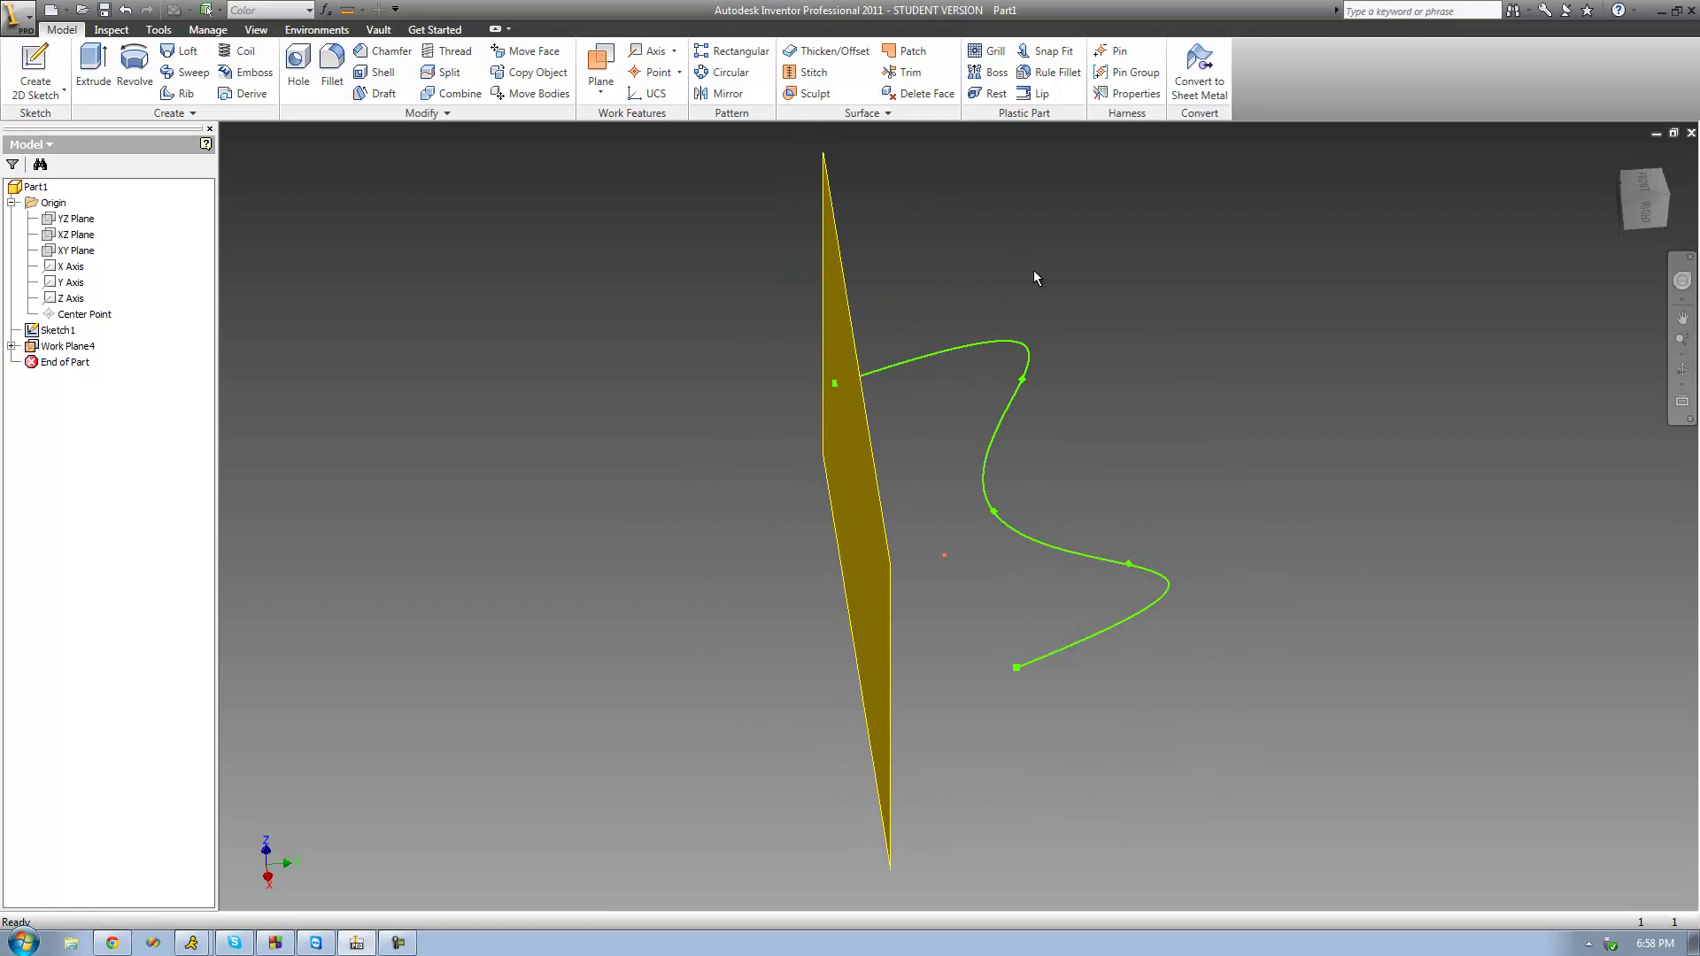
left_click(1683, 374)
left_click_drag(886, 505, 1056, 492)
right_click(1056, 491)
left_click(1067, 499)
- Start new Sketch5 on Work Plane4
left_click(629, 334)
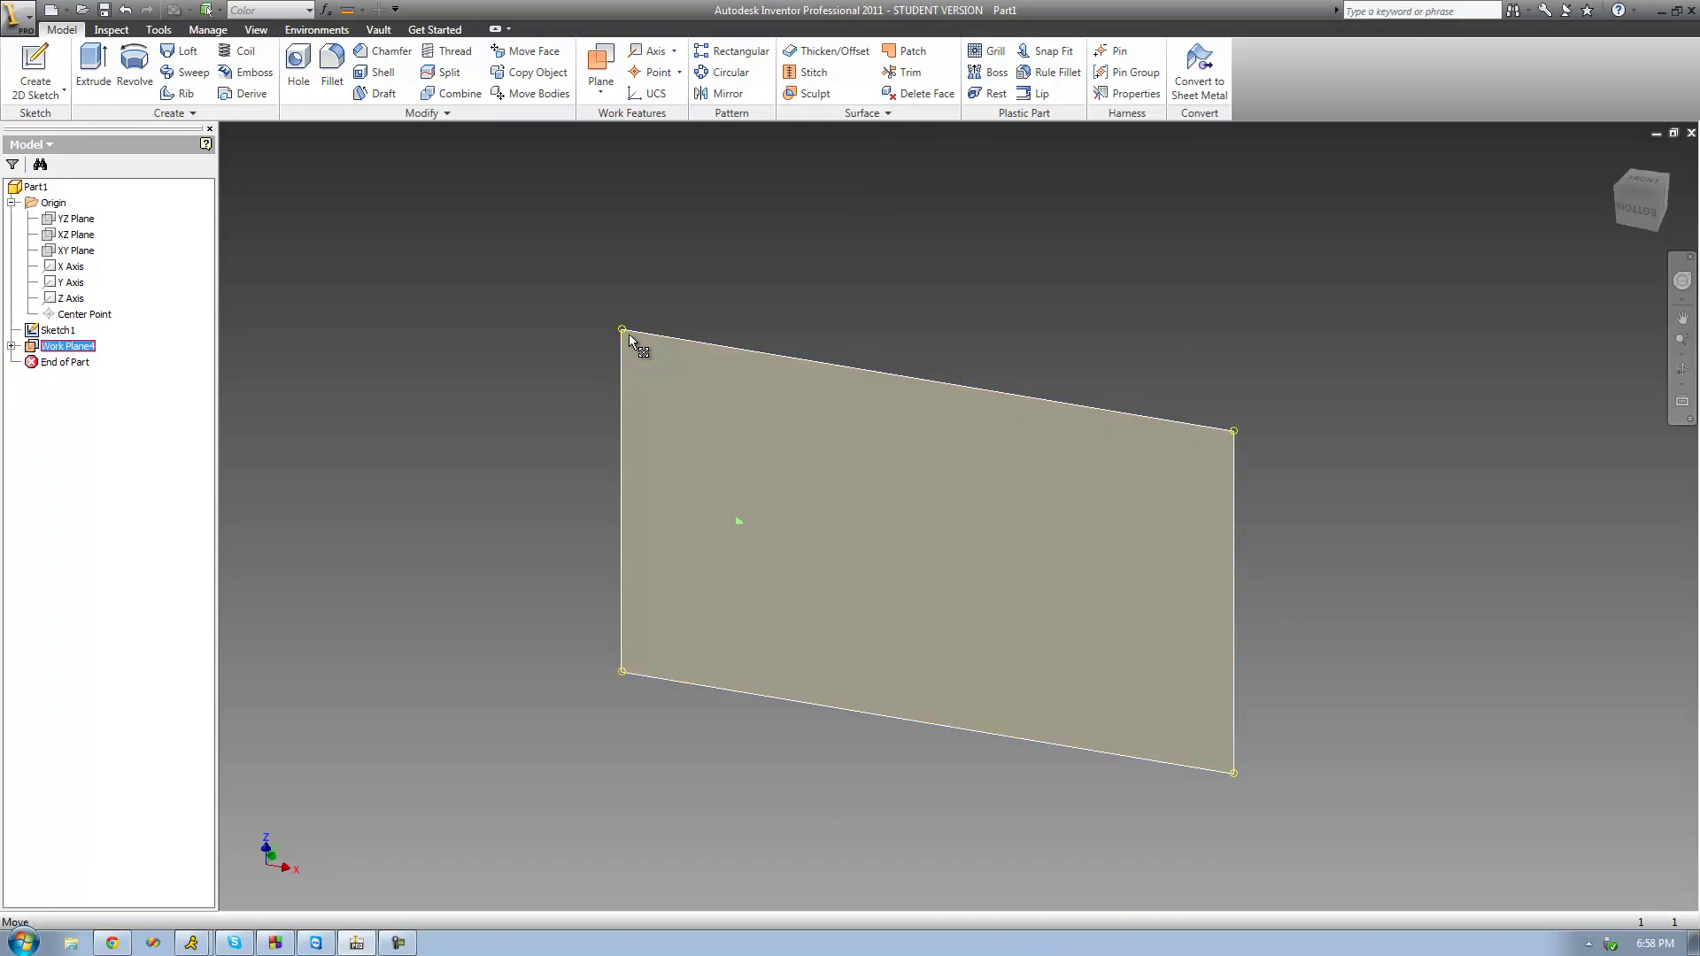
right_click(628, 335)
left_click(679, 425)
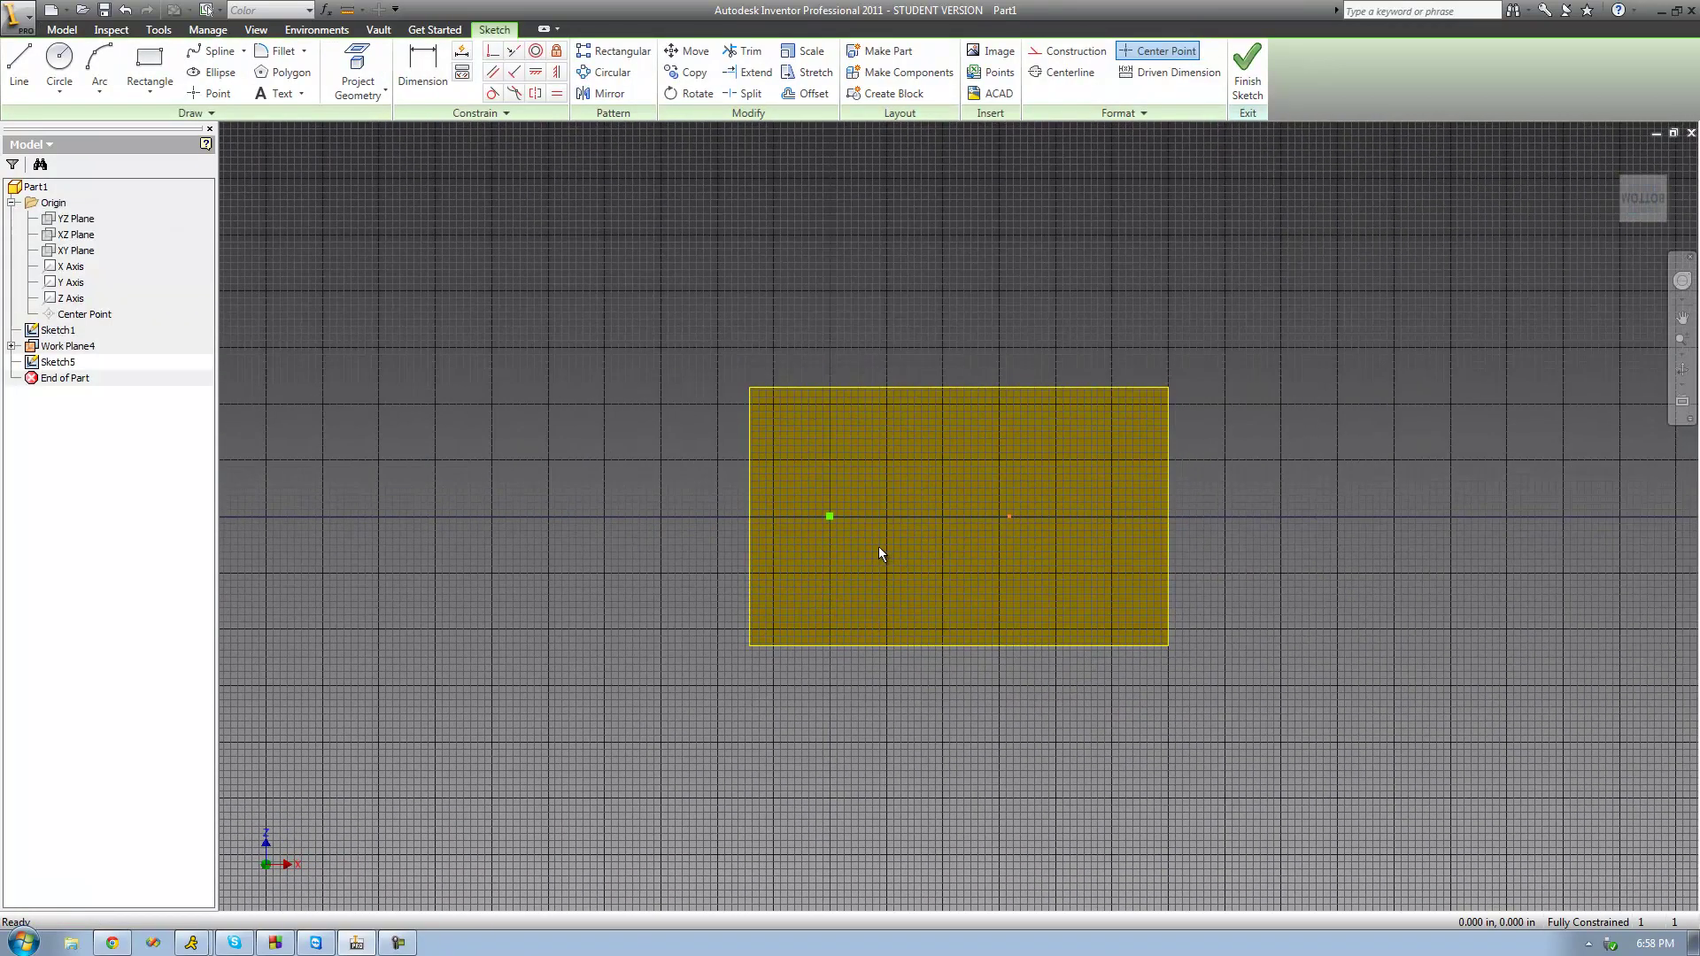
- Draw a circle of about 0.570 in diameter centred on the spline's end point, then finish Sketch5
scroll(879, 546, "down", 3)
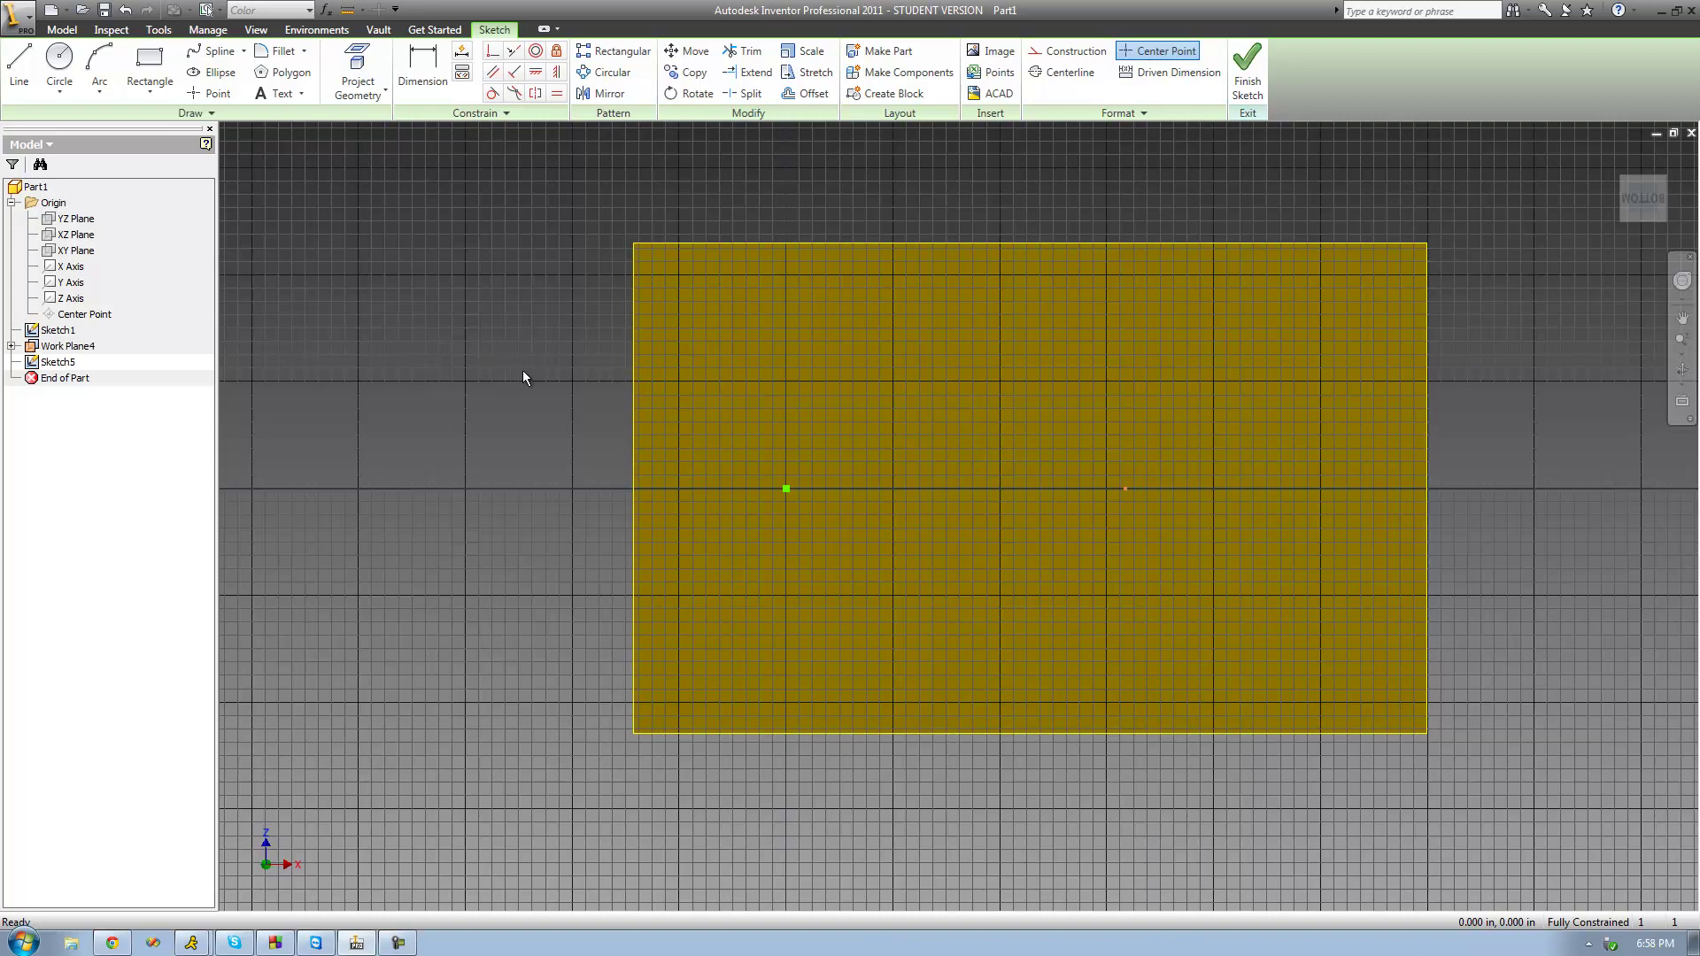
left_click(59, 58)
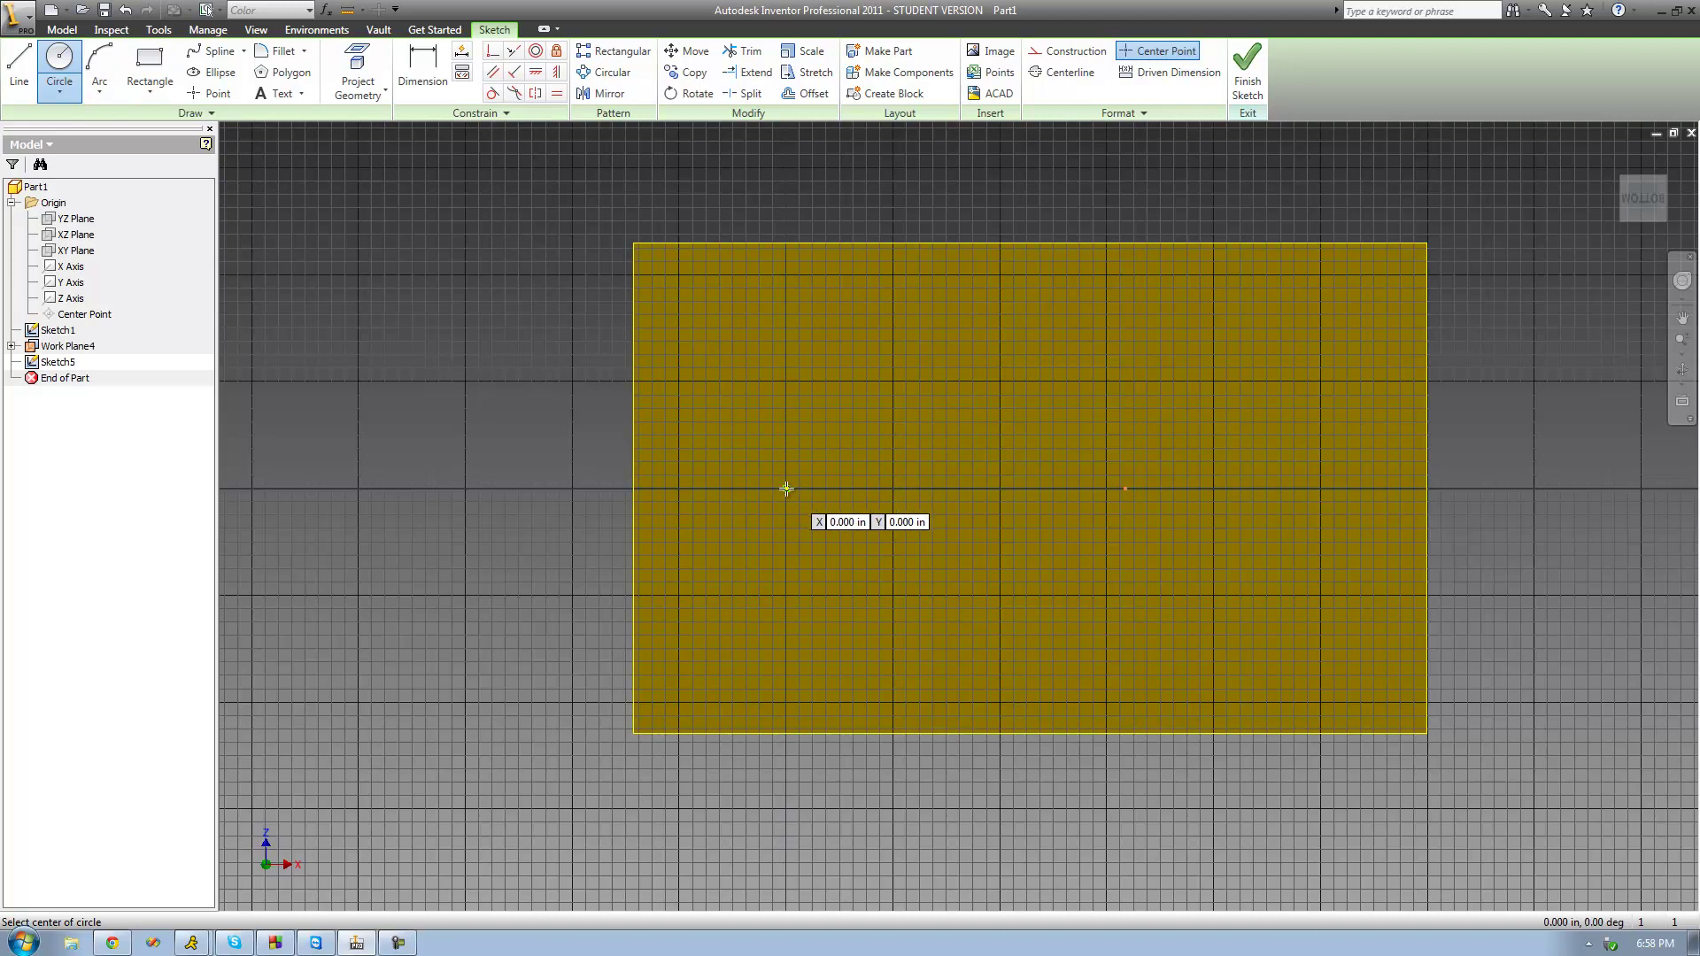
left_click(786, 489)
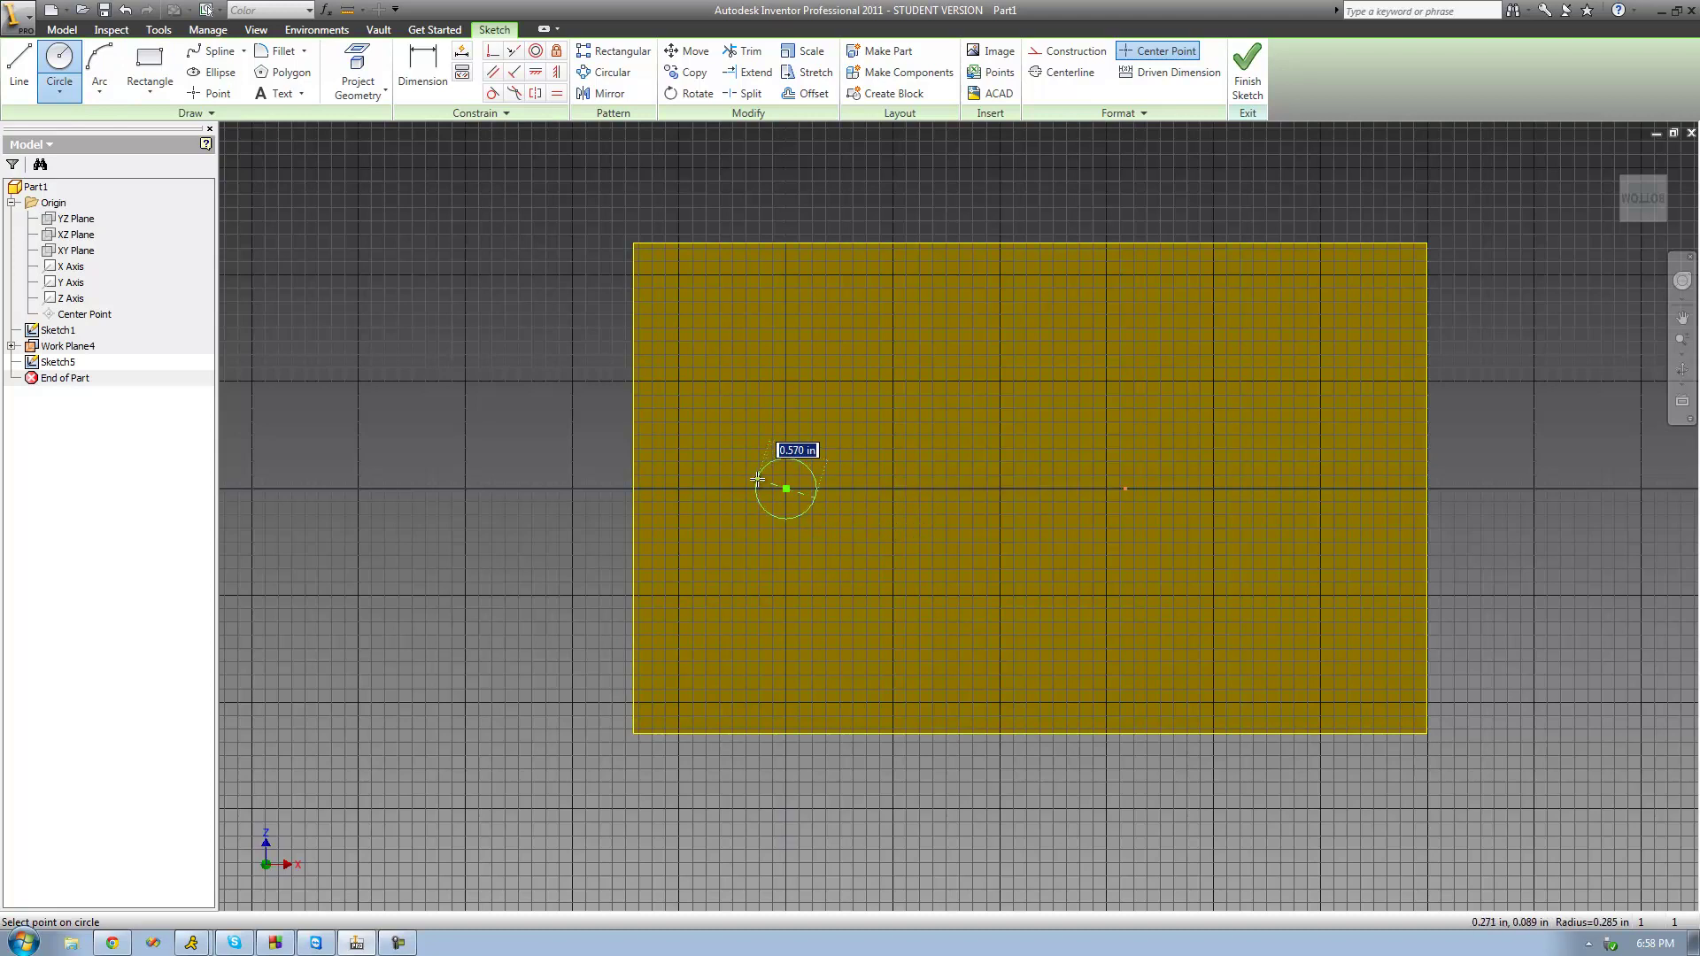
right_click(696, 378)
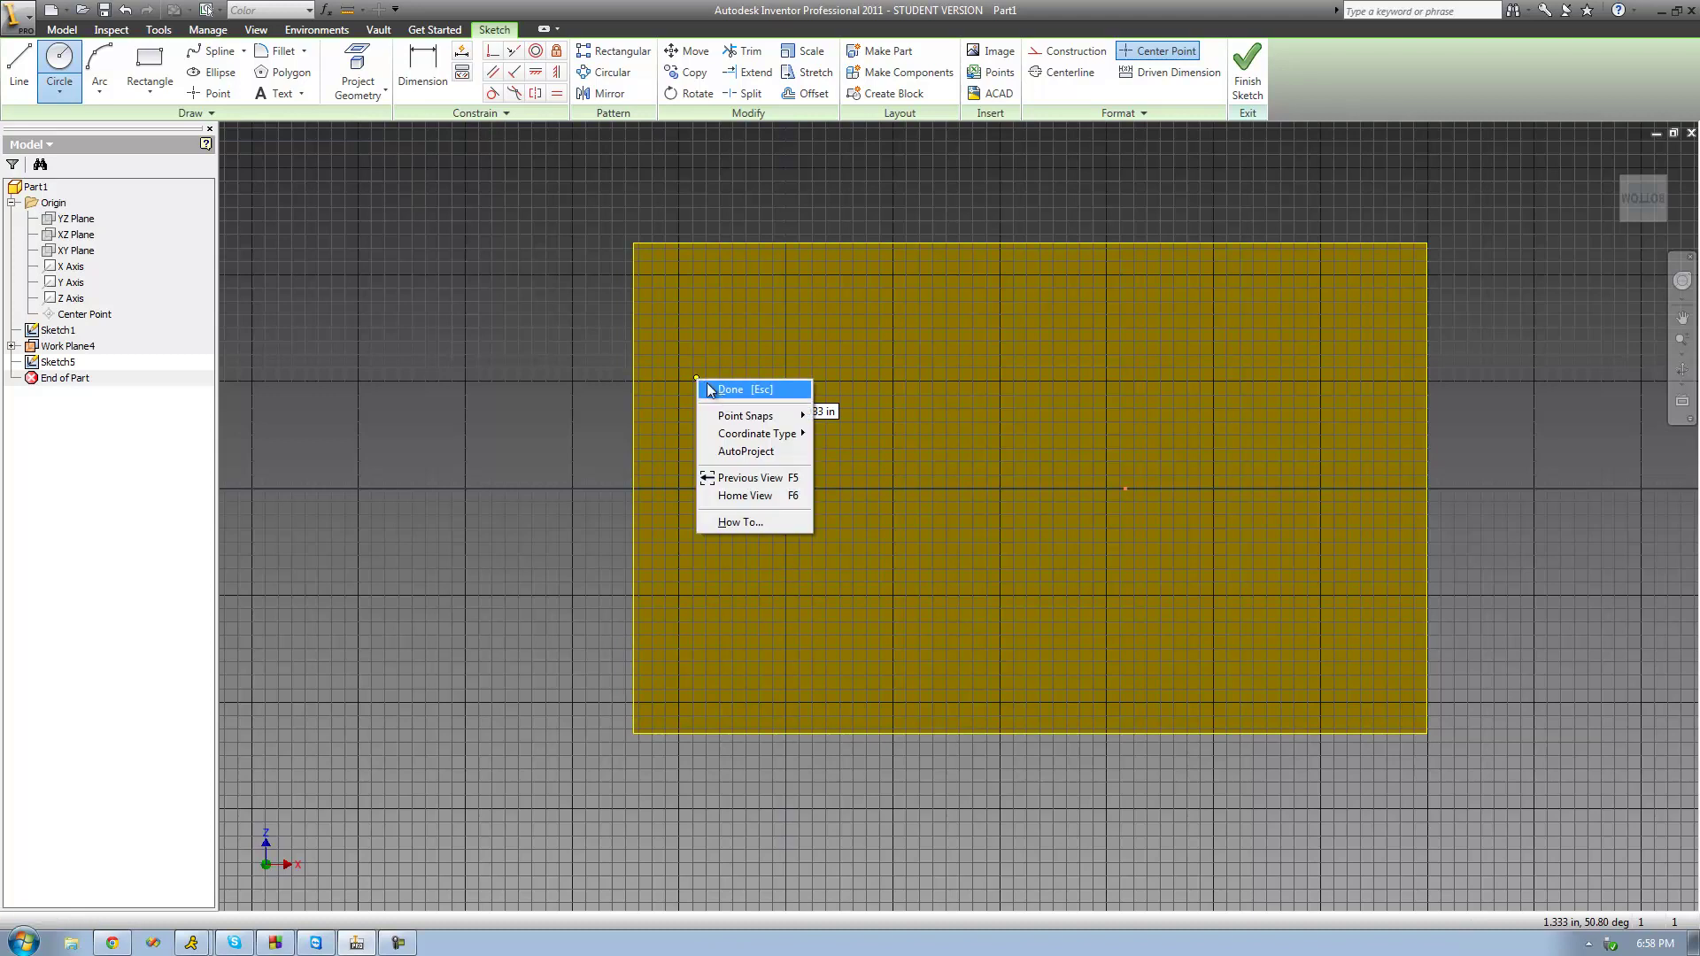
left_click(726, 391)
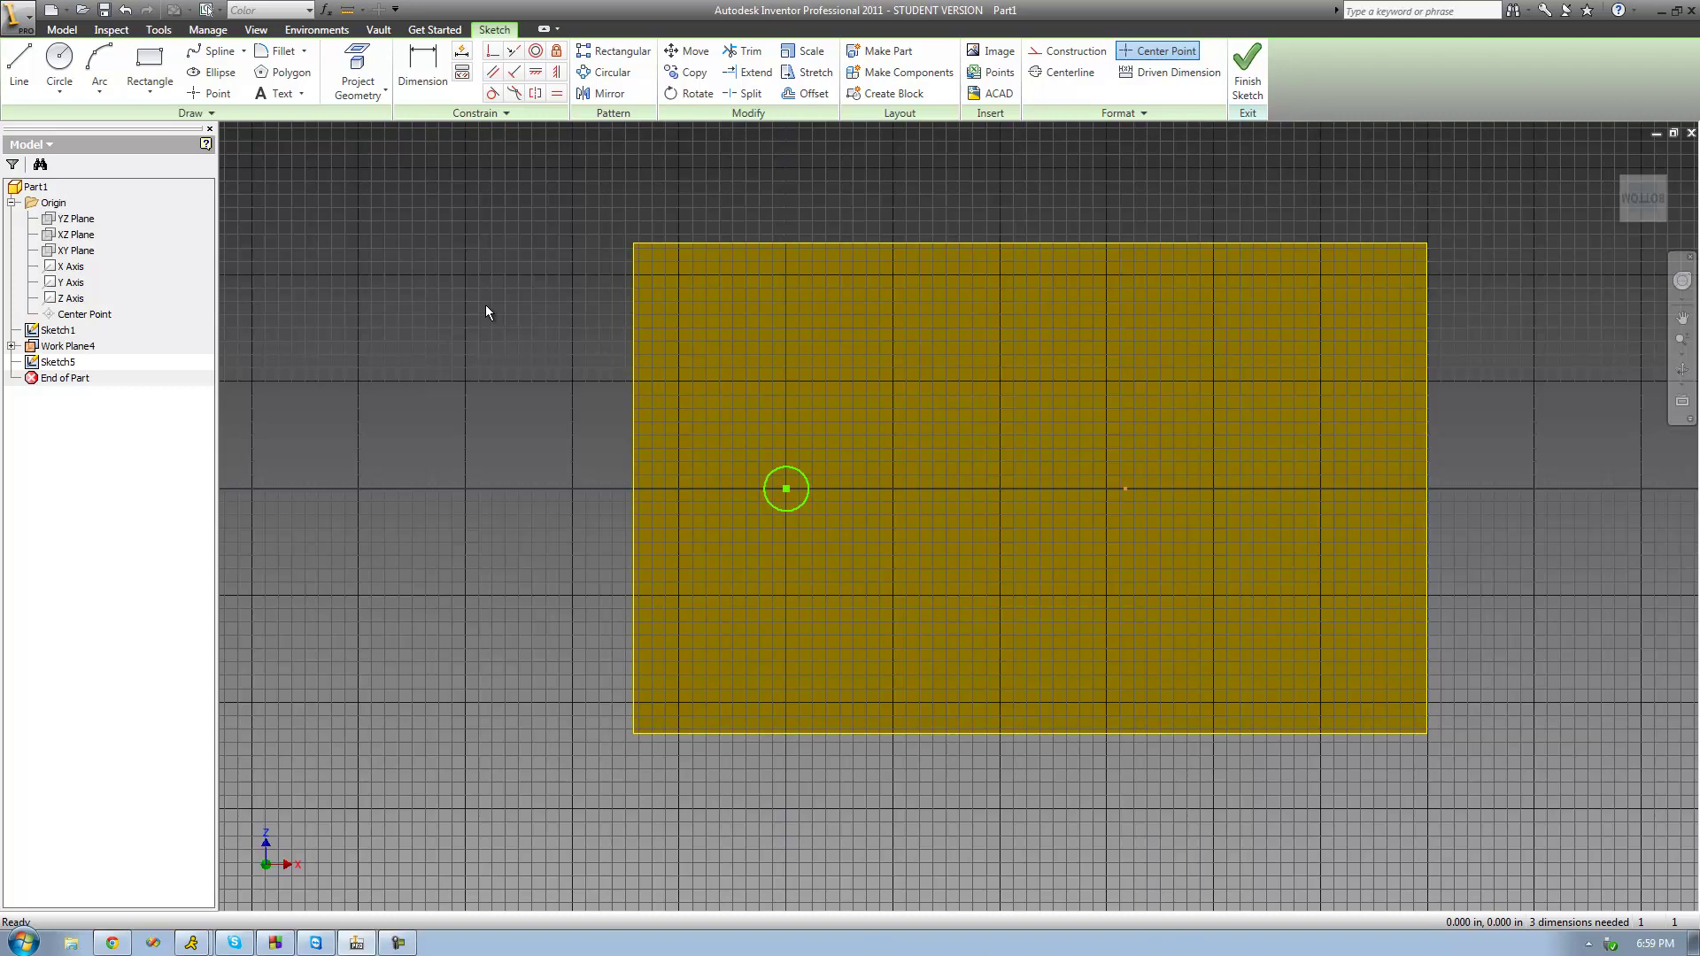
left_click(1248, 71)
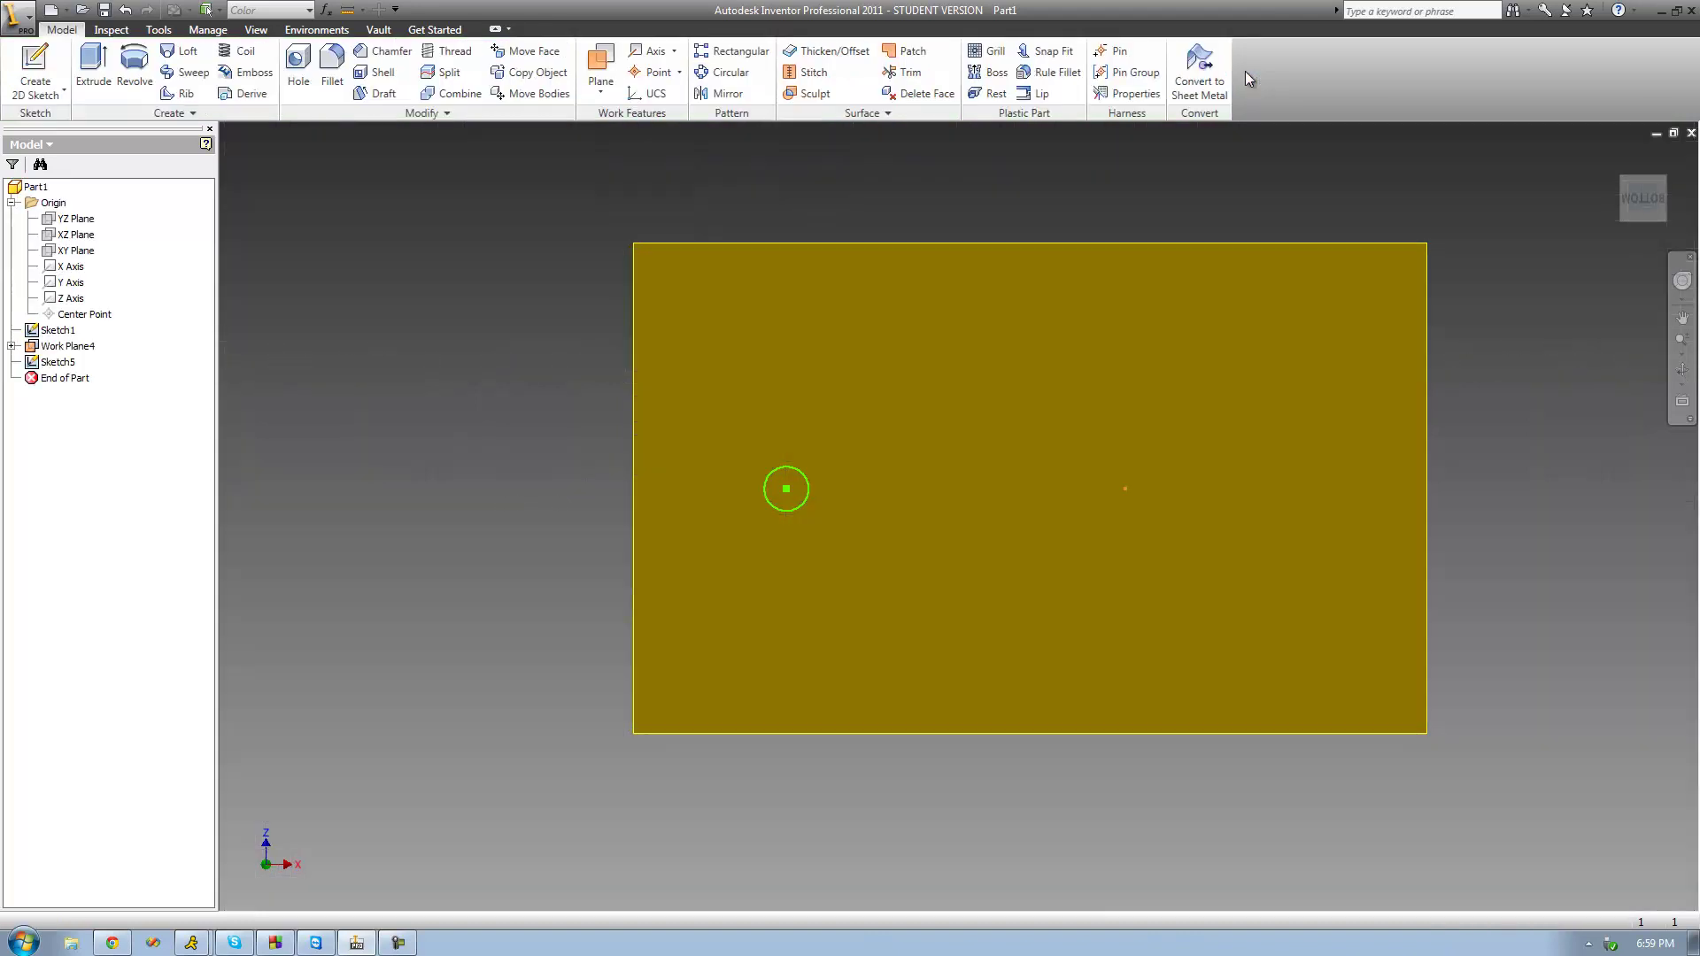
- Turn off Work Plane4's visibility so only the spline and circle remain shown
left_click(1682, 370)
left_click_drag(1039, 422, 915, 494)
right_click(915, 494)
left_click(916, 496)
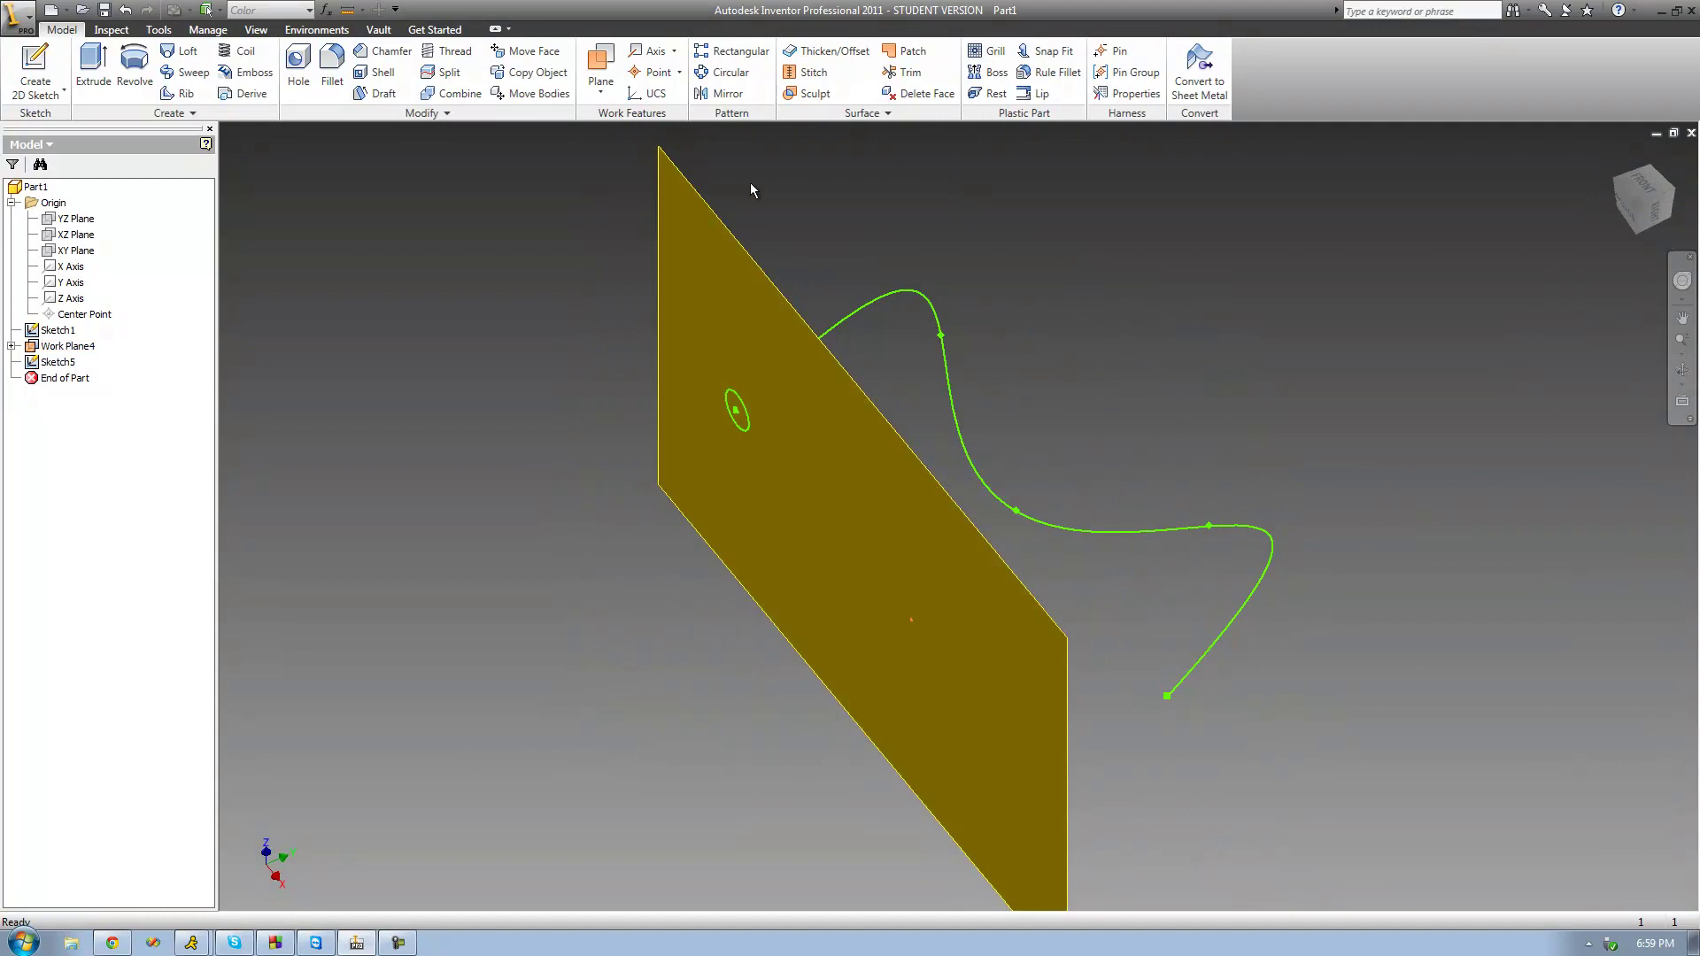
right_click(64, 347)
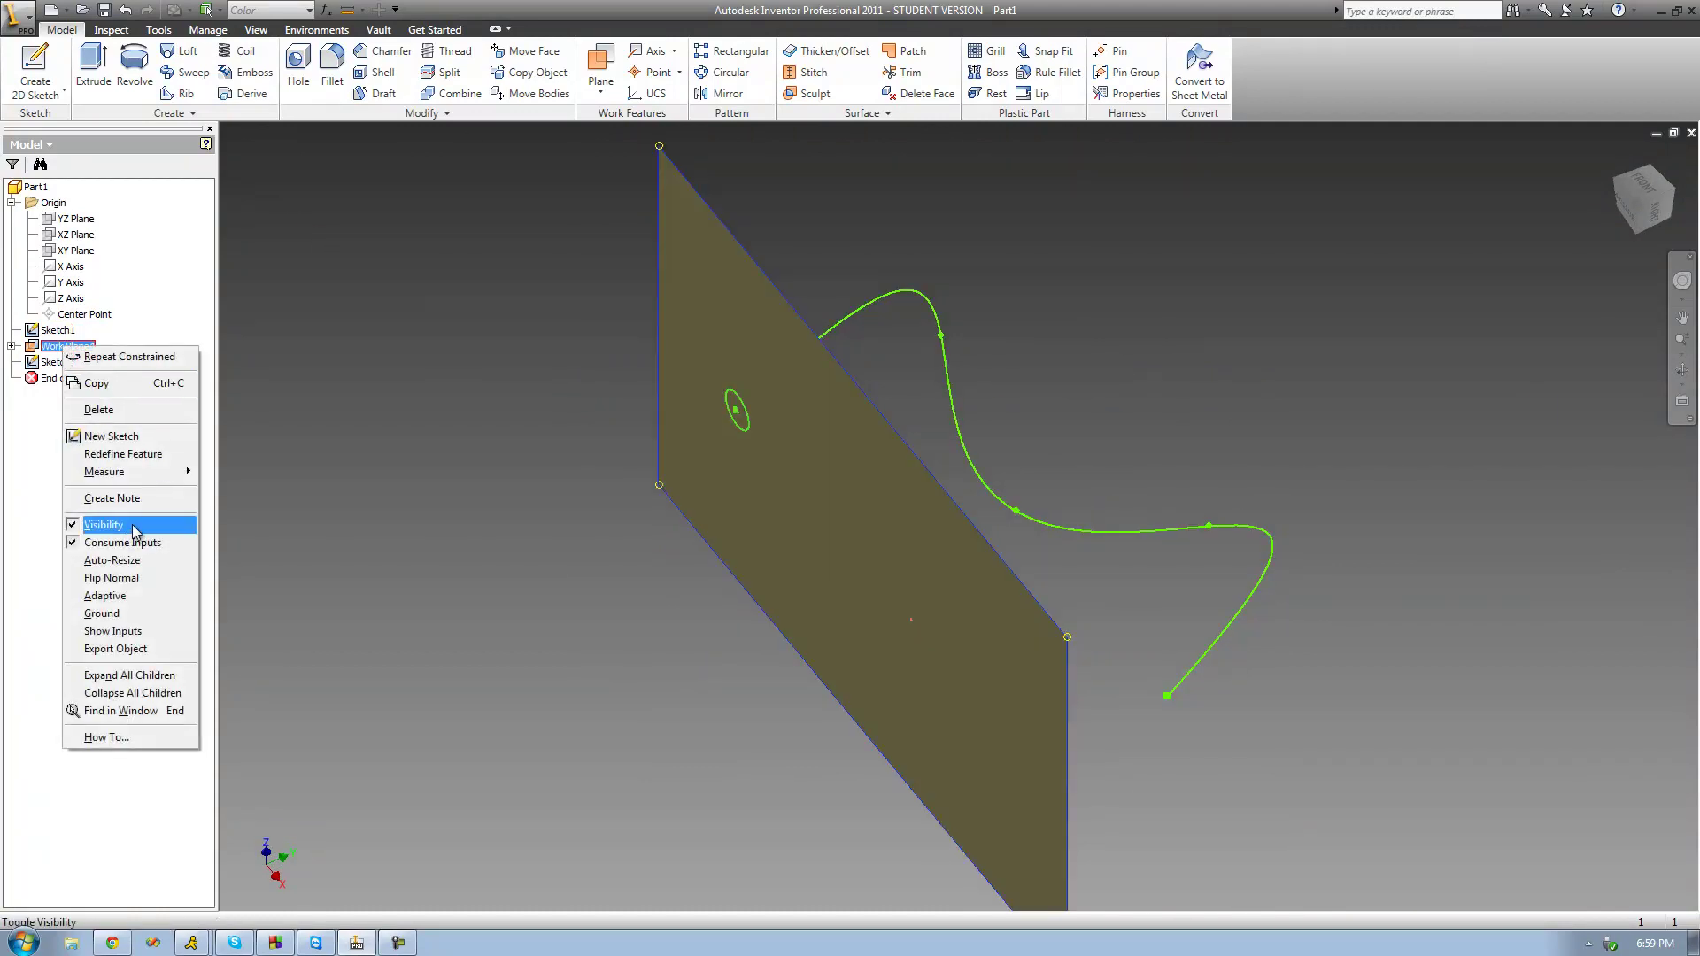
left_click(103, 525)
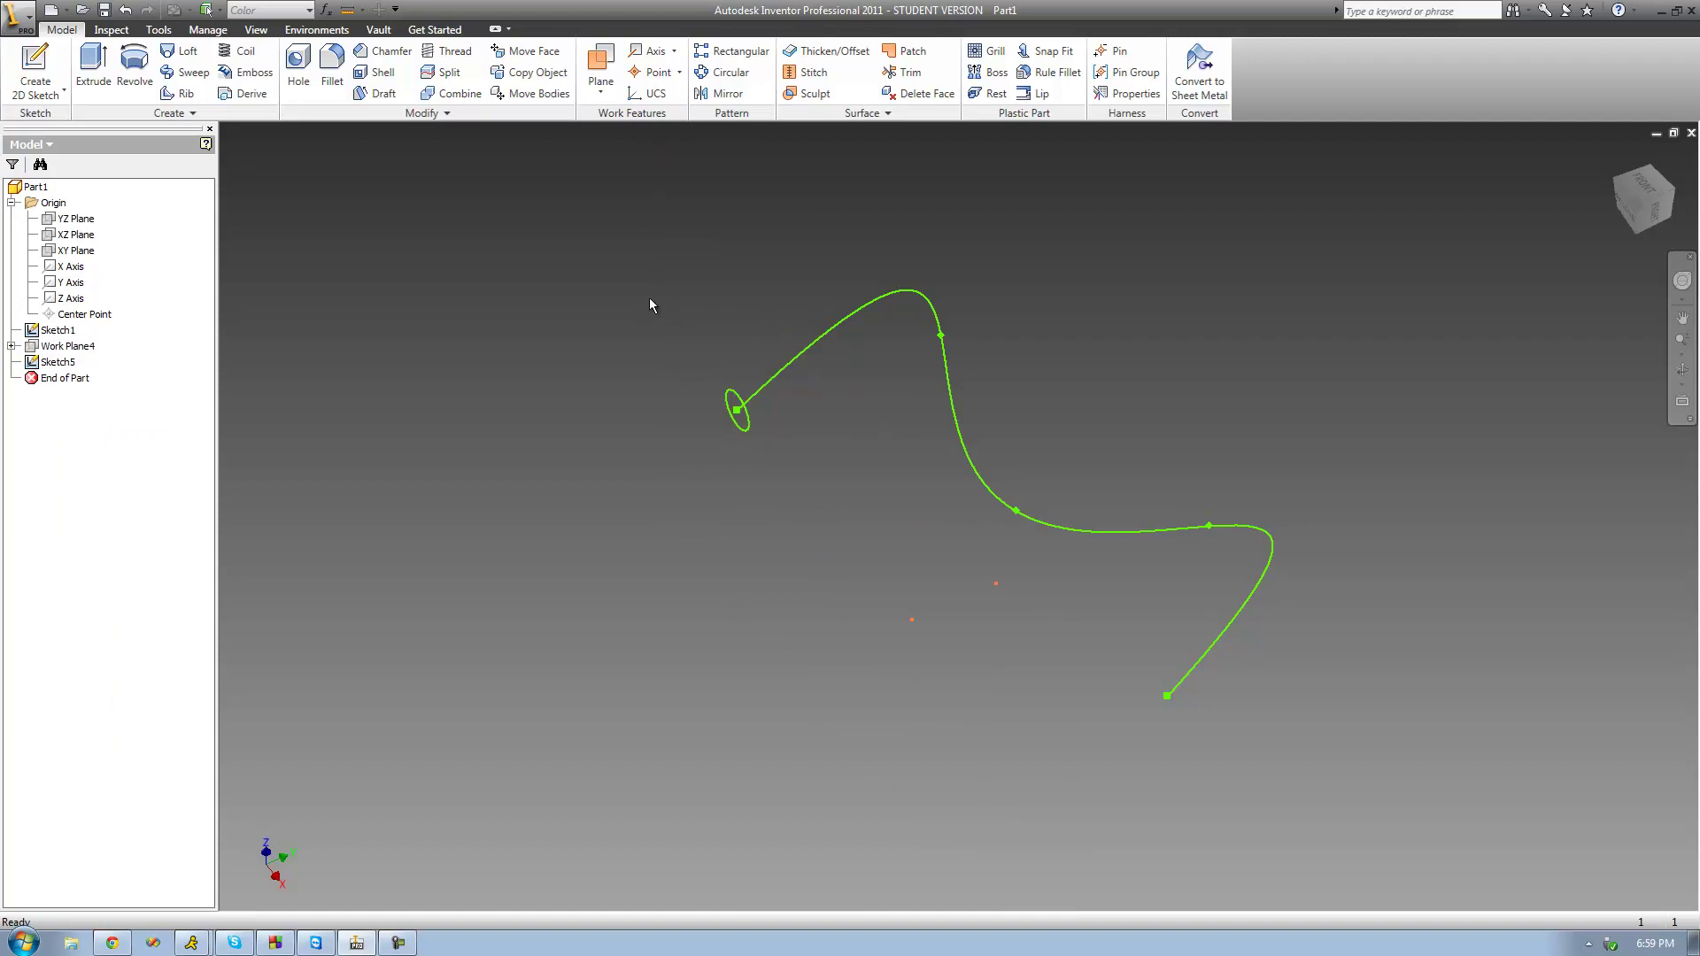
left_click(1682, 370)
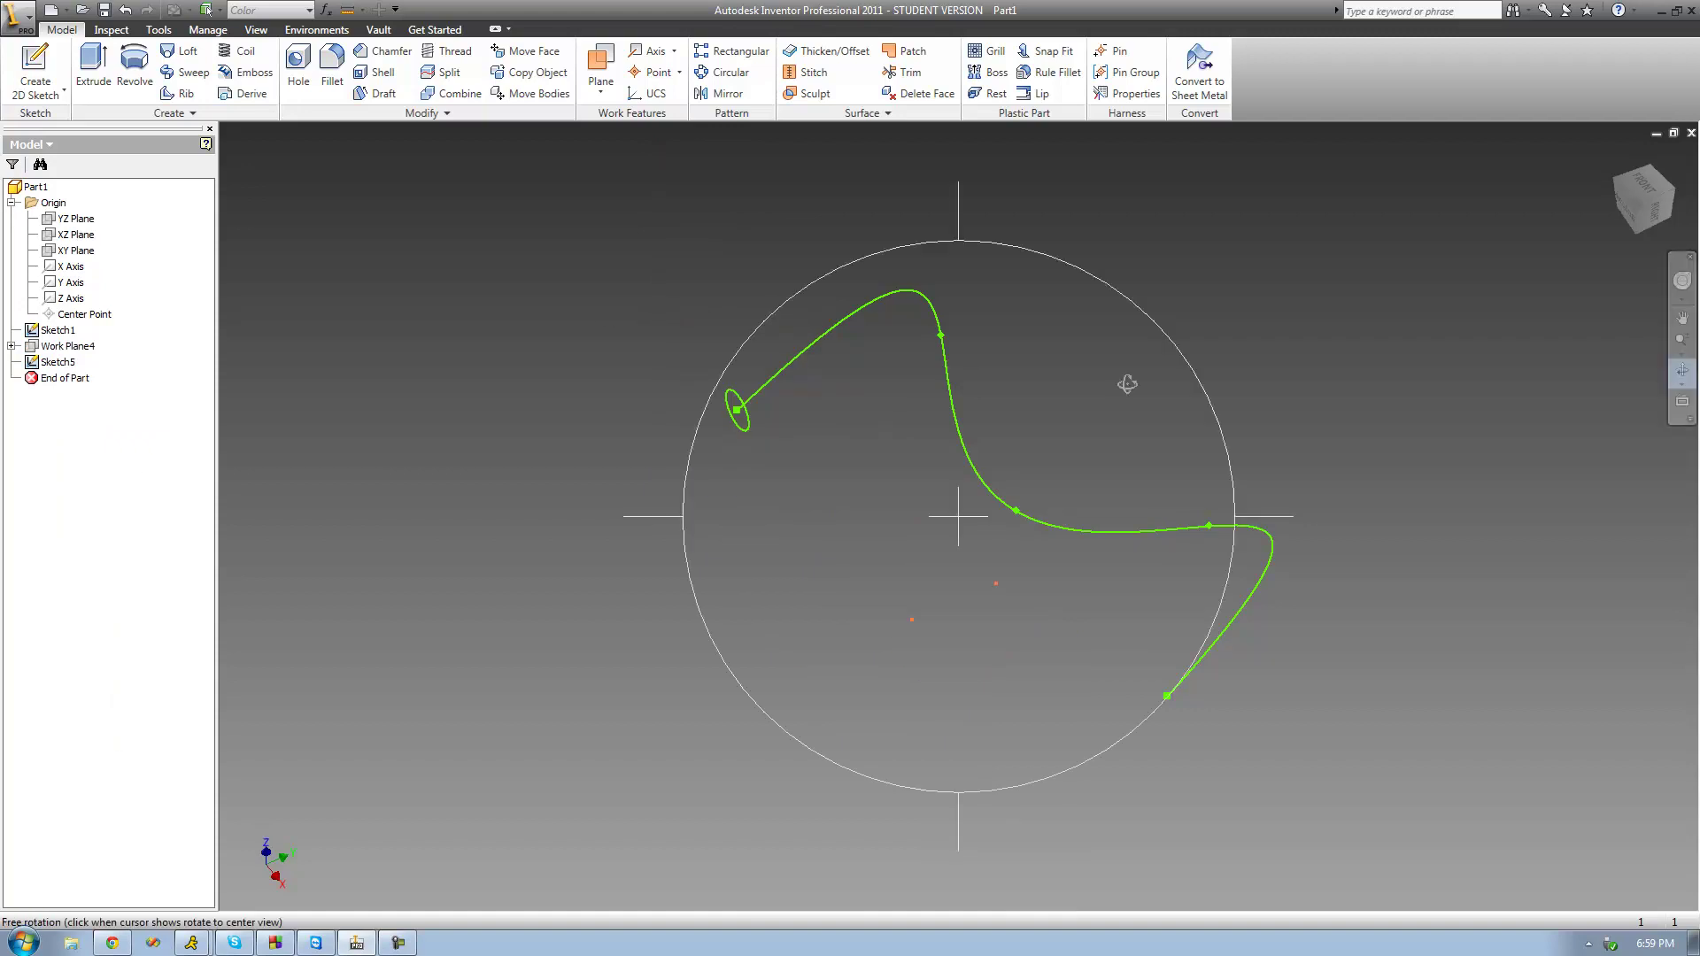
left_click_drag(991, 463, 1004, 443)
right_click(1002, 445)
left_click(1049, 457)
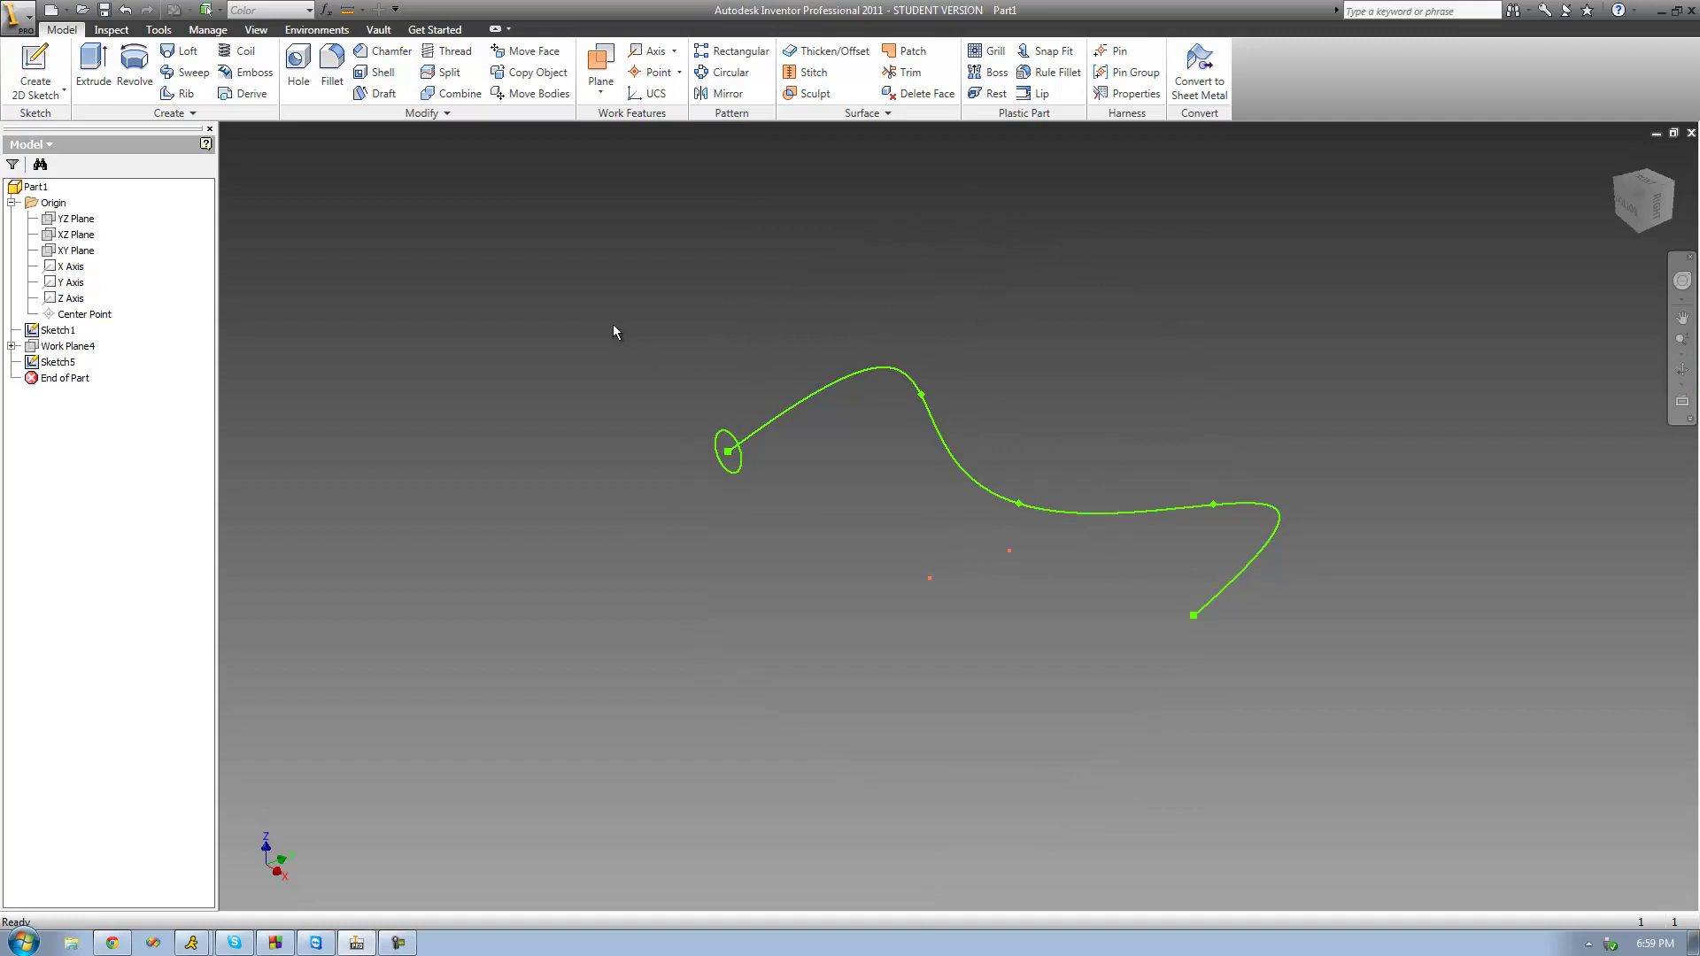
- Launch Sweep to preview the circle profile swept along the spline path
left_click(192, 74)
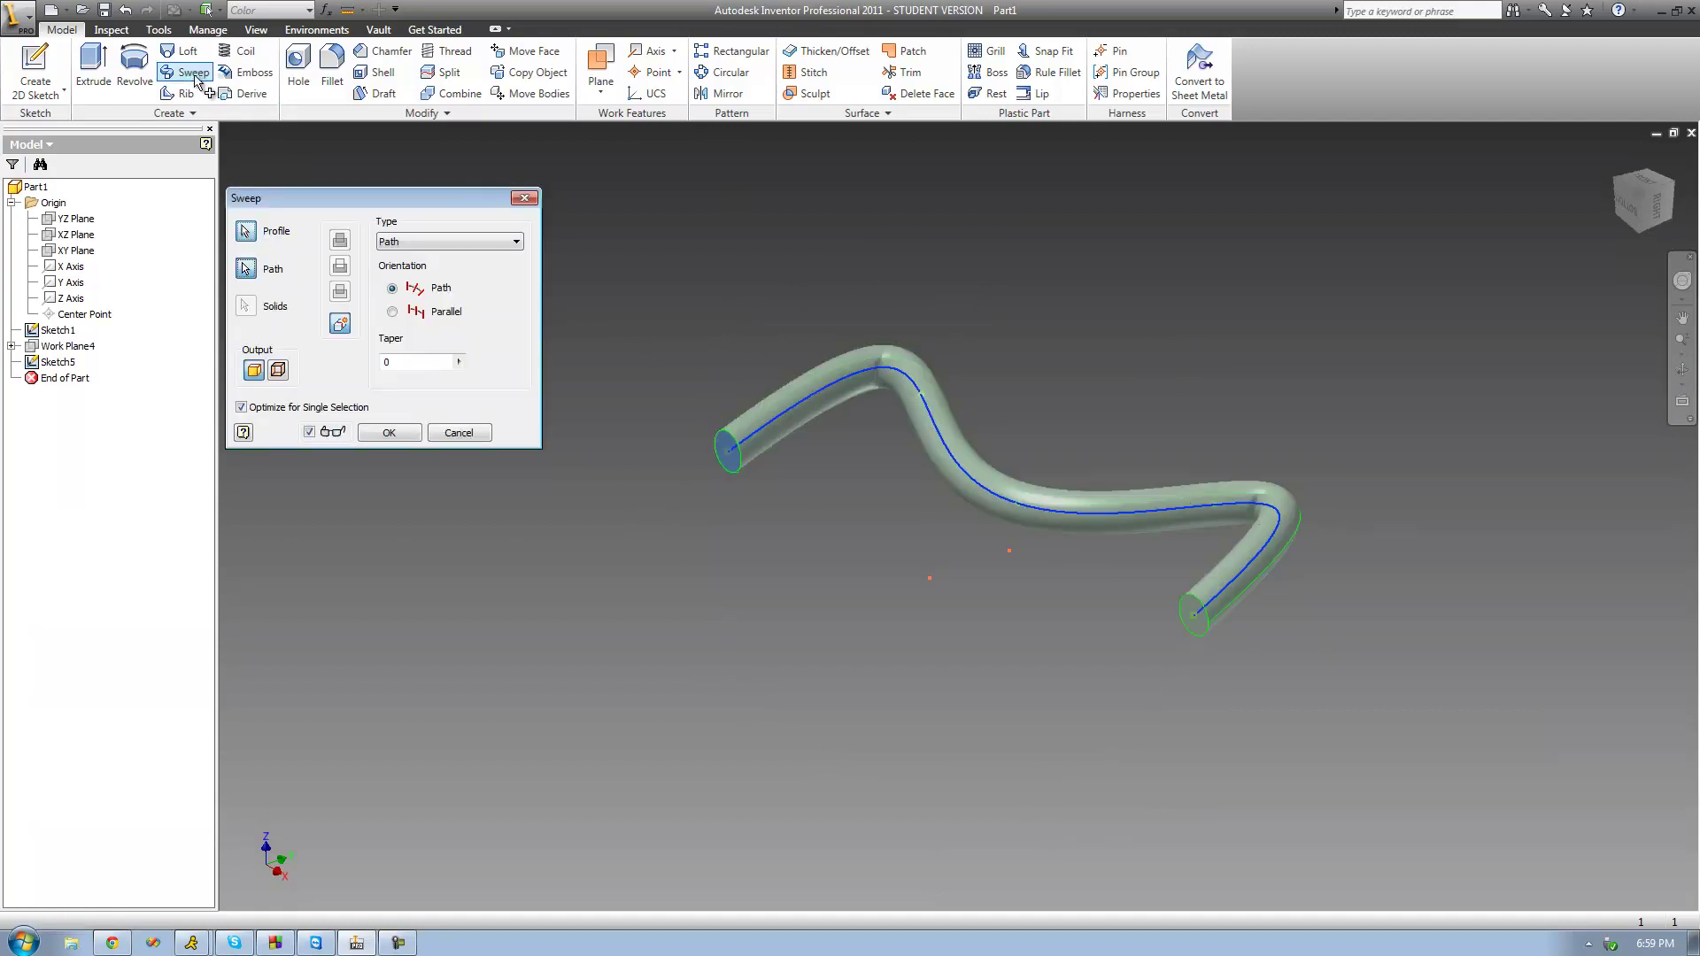